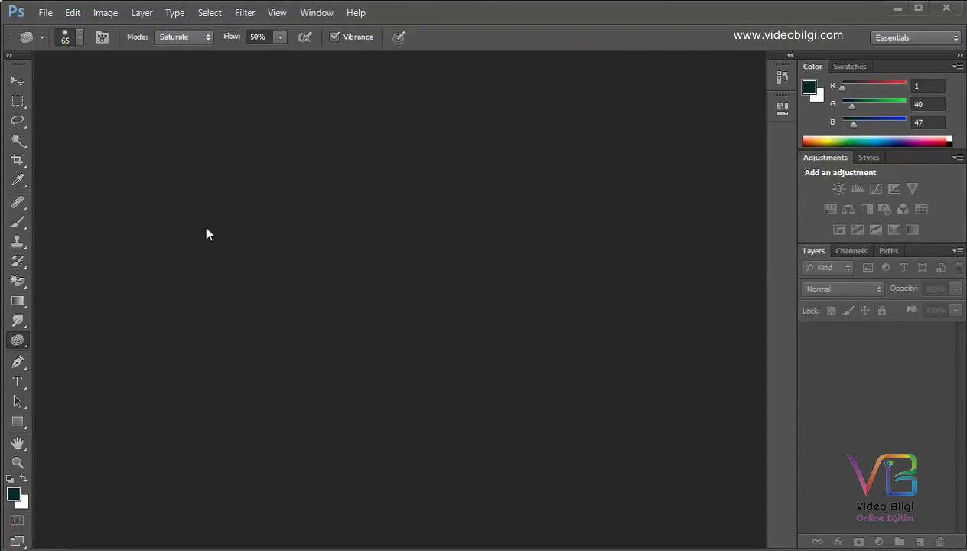
Open the old-man portrait res (1).png from the varlıklar folder and zoom in slightly
{"action": "left_click", "coordinate": [42, 13]}
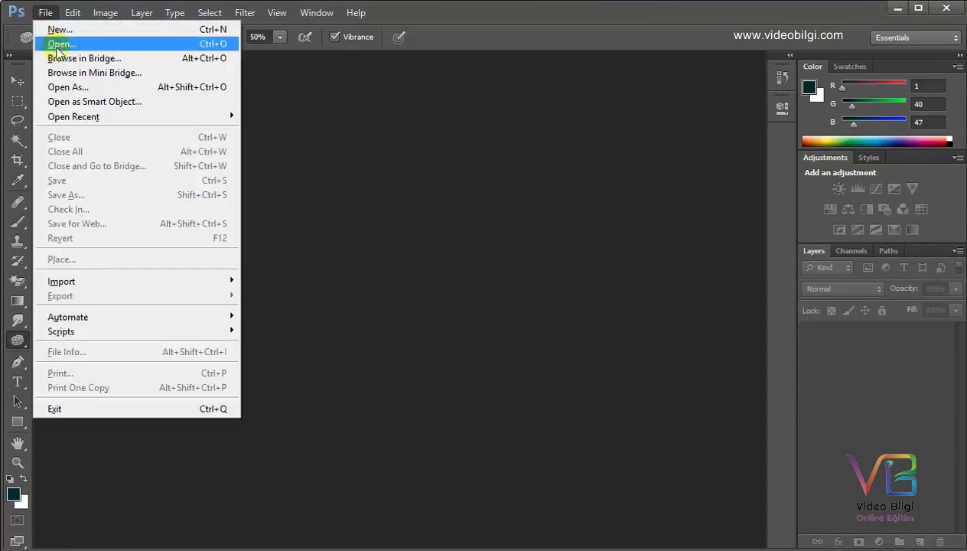
{"action": "left_click", "coordinate": [53, 43]}
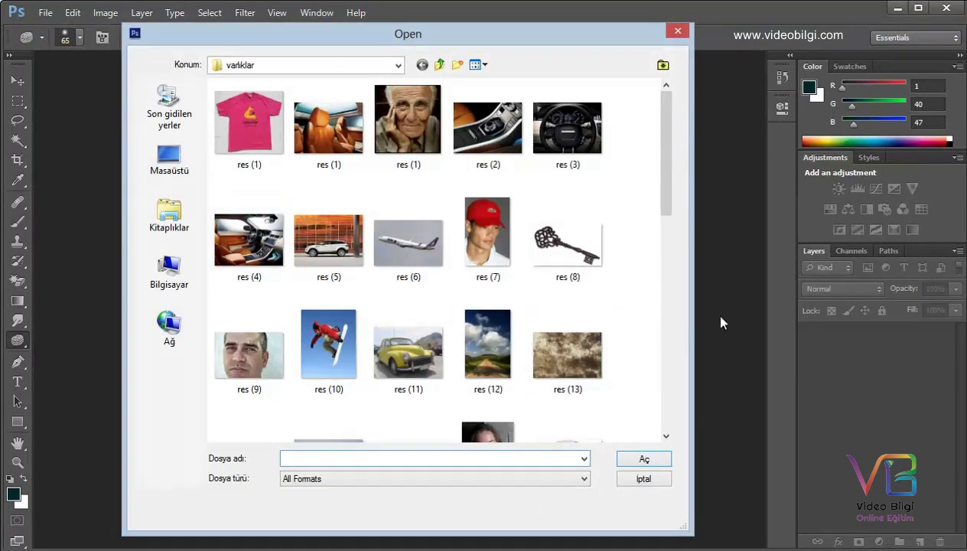
{"action": "left_click_drag", "start_coordinate": [669, 163], "coordinate": [668, 166]}
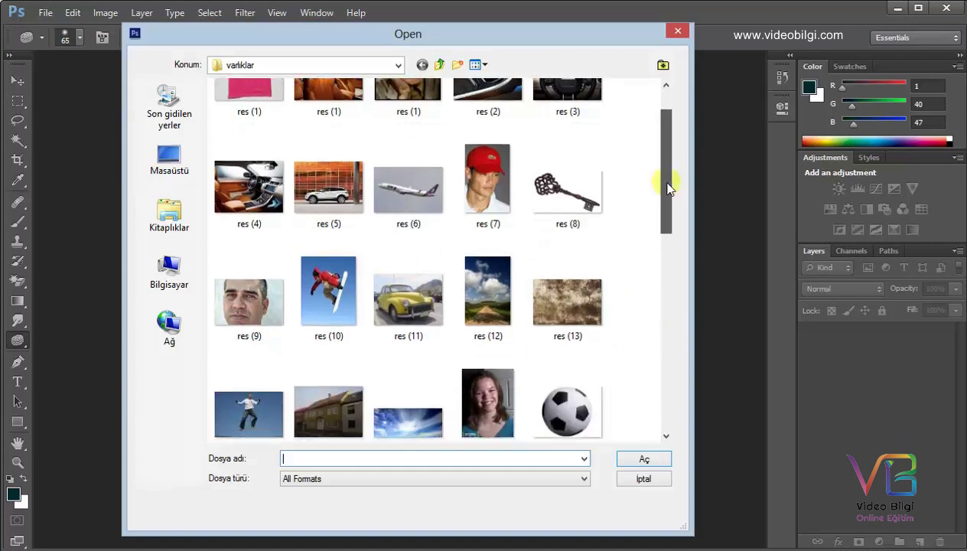
{"action": "double_click", "coordinate": [389, 116]}
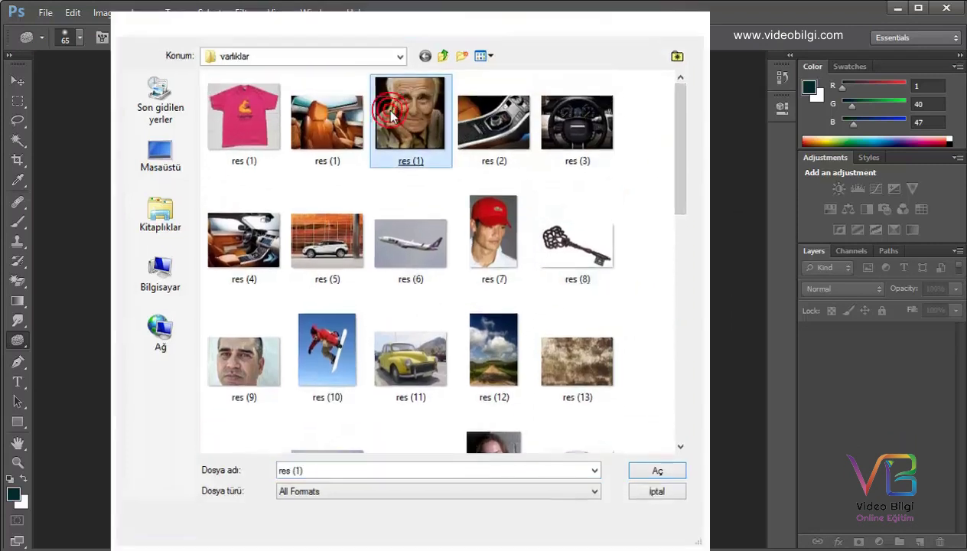
{"action": "key", "text": "ctrl+plus"}
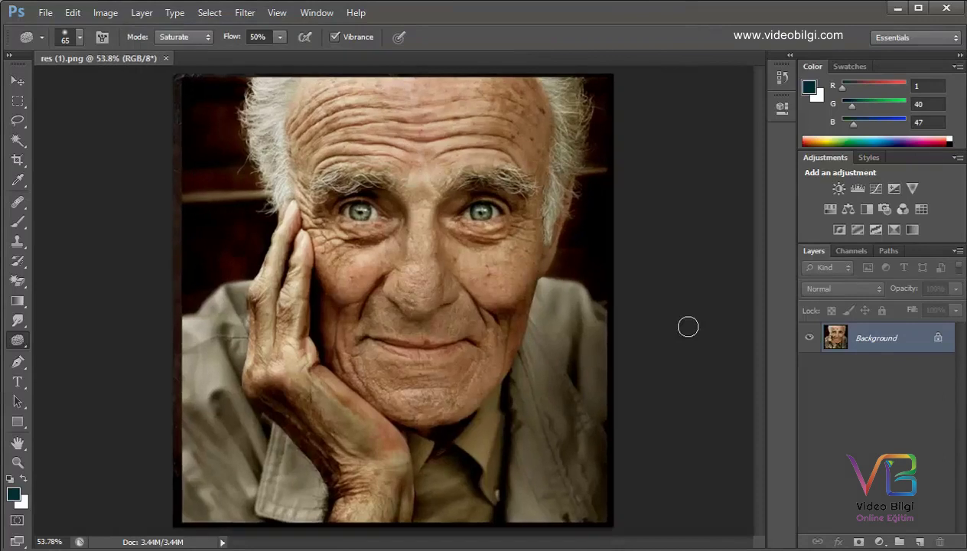
Switch from Sponge to the Dodge Tool (Midtones, 50% exposure) and zoom to 100%
{"action": "right_click", "coordinate": [27, 345]}
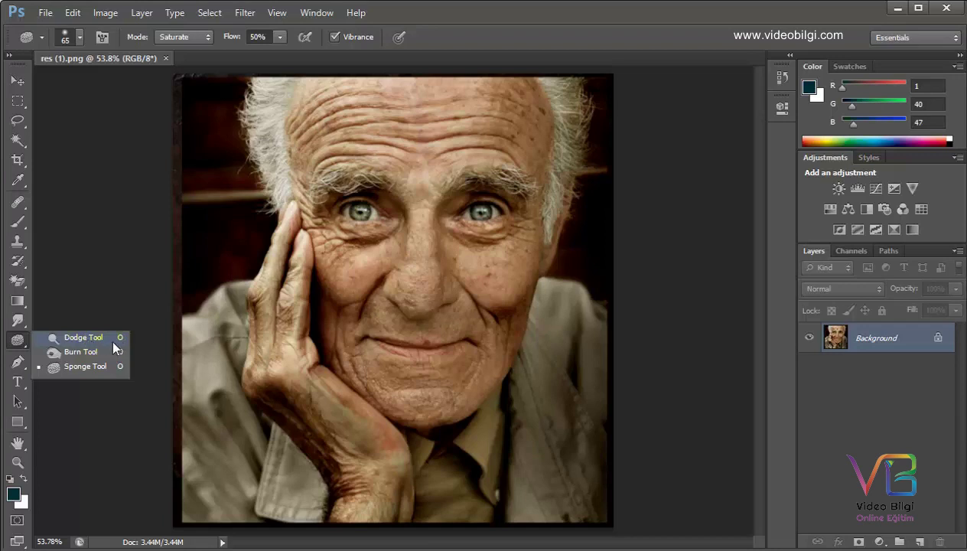
{"action": "left_click", "coordinate": [84, 339]}
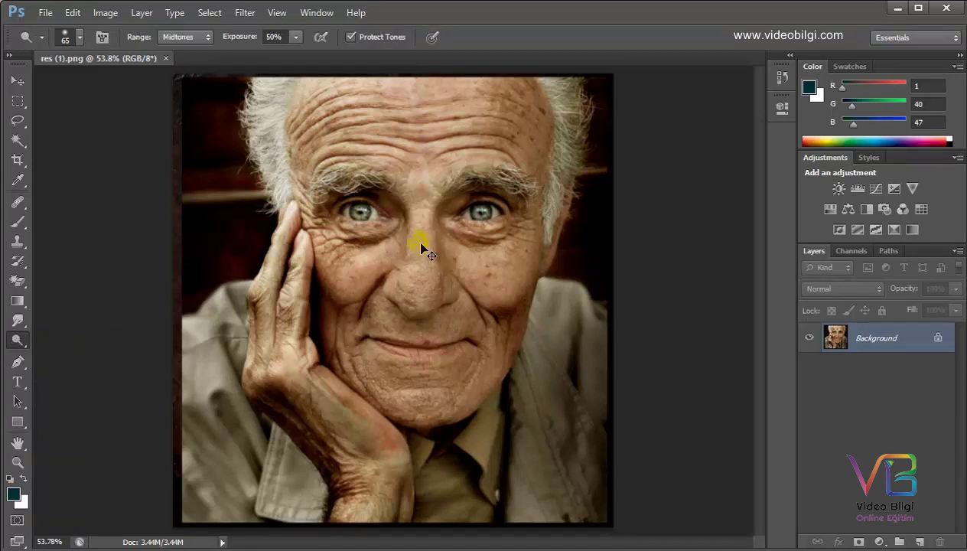
{"action": "key", "text": "ctrl+plus"}
{"action": "key", "text": "ctrl+plus"}
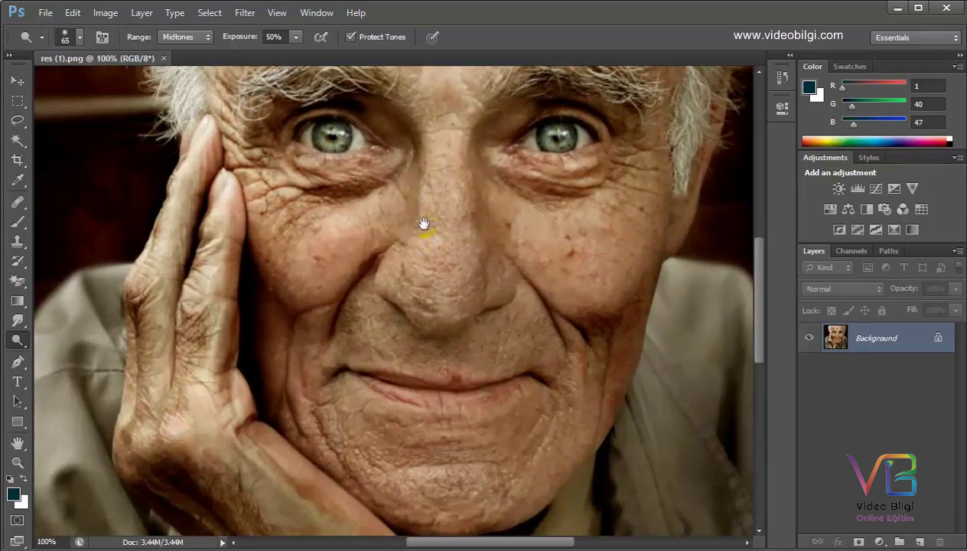
Centre the face and dodge the cheek toward the hand, keeping the Dodge Tool active
{"action": "left_click_drag", "start_coordinate": [423, 223], "coordinate": [383, 315]}
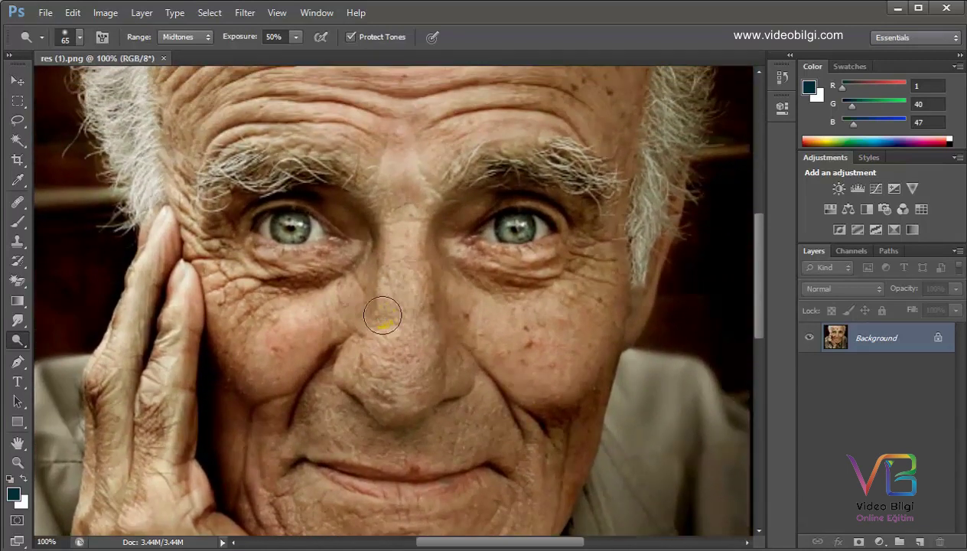
{"action": "left_click_drag", "start_coordinate": [383, 315], "coordinate": [173, 317]}
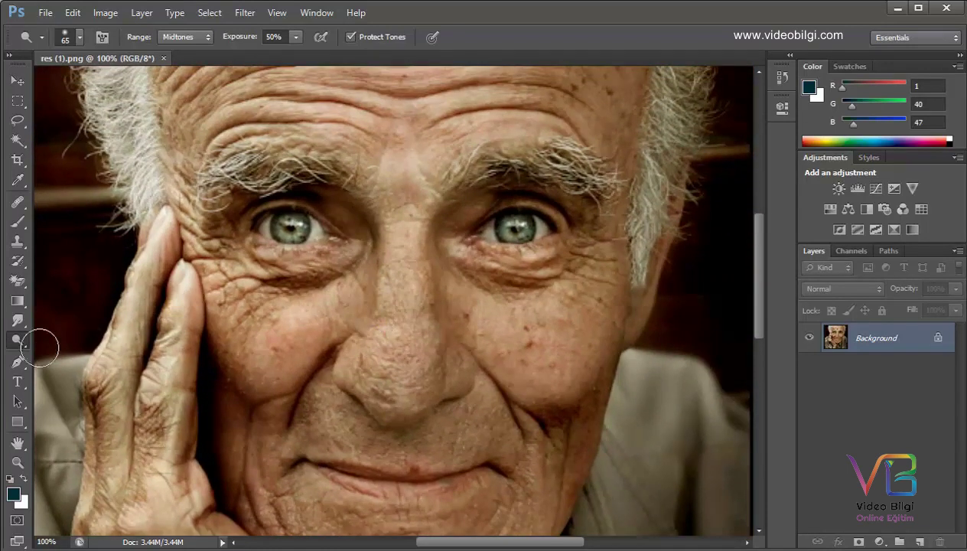
{"action": "right_click", "coordinate": [13, 346]}
{"action": "left_click", "coordinate": [114, 337]}
{"action": "left_click", "coordinate": [330, 303]}
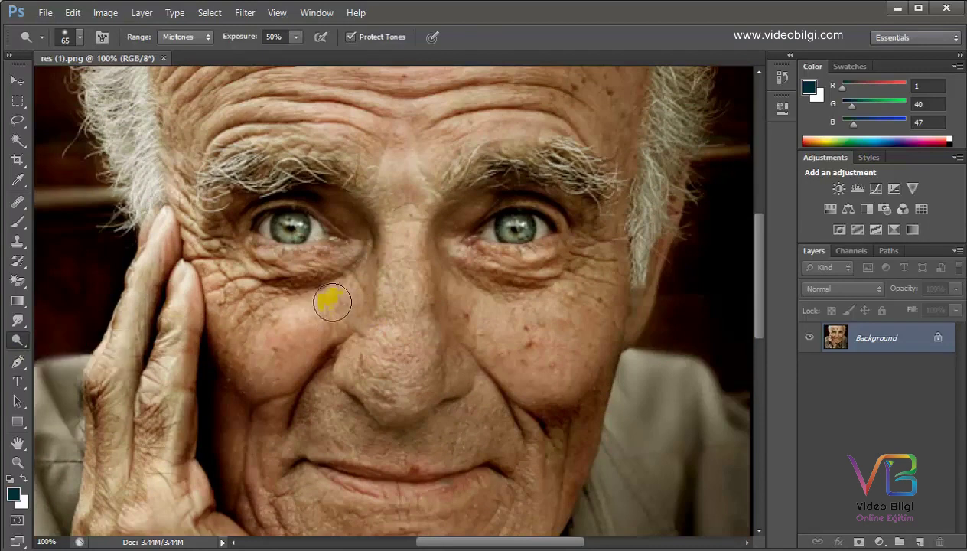
{"action": "left_click_drag", "start_coordinate": [333, 292], "coordinate": [439, 358]}
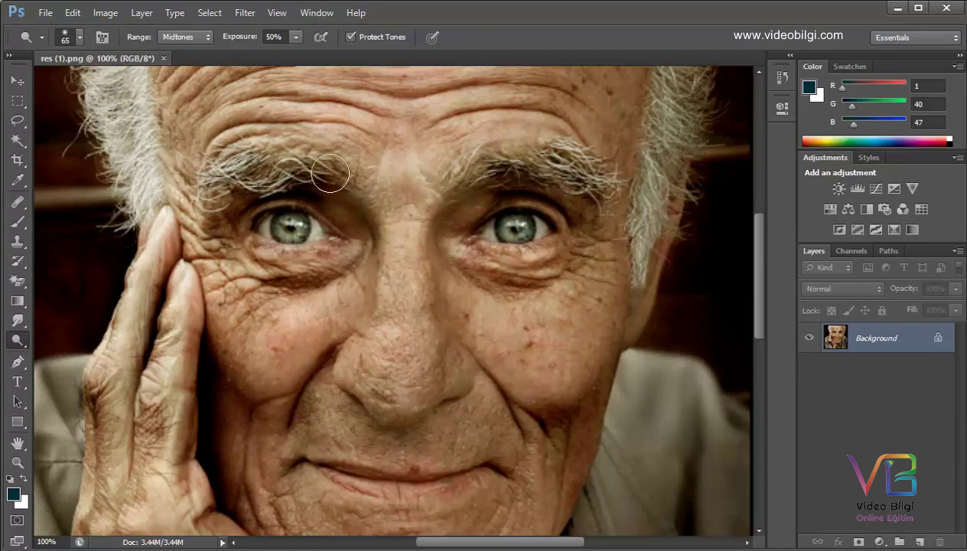
Dodge the forehead and the white temple hair on both sides of the head
{"action": "mouse_move", "coordinate": [121, 86]}
{"action": "left_mouse_down"}
{"action": "mouse_move", "coordinate": [222, 135]}
{"action": "mouse_move", "coordinate": [215, 216]}
{"action": "left_mouse_up"}
{"action": "mouse_move", "coordinate": [158, 250]}
{"action": "left_mouse_down"}
{"action": "mouse_move", "coordinate": [123, 187]}
{"action": "mouse_move", "coordinate": [150, 104]}
{"action": "mouse_move", "coordinate": [100, 94]}
{"action": "left_mouse_up"}
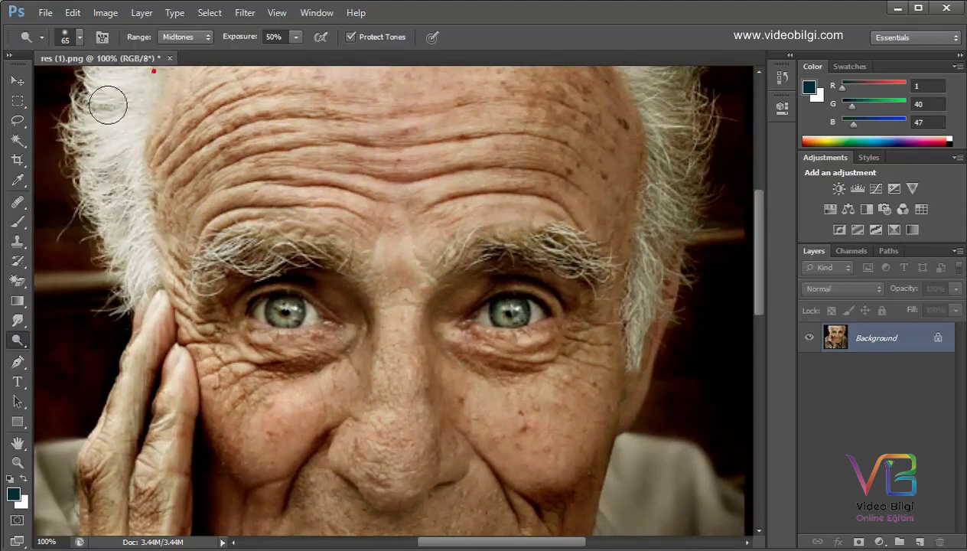
{"action": "mouse_move", "coordinate": [100, 94]}
{"action": "left_mouse_down"}
{"action": "mouse_move", "coordinate": [95, 203]}
{"action": "mouse_move", "coordinate": [124, 274]}
{"action": "mouse_move", "coordinate": [142, 272]}
{"action": "left_mouse_up"}
{"action": "left_click", "coordinate": [134, 199]}
{"action": "mouse_move", "coordinate": [117, 212]}
{"action": "left_mouse_down"}
{"action": "mouse_move", "coordinate": [73, 132]}
{"action": "mouse_move", "coordinate": [93, 108]}
{"action": "mouse_move", "coordinate": [108, 128]}
{"action": "left_mouse_up"}
{"action": "left_click_drag", "start_coordinate": [634, 318], "coordinate": [682, 82]}
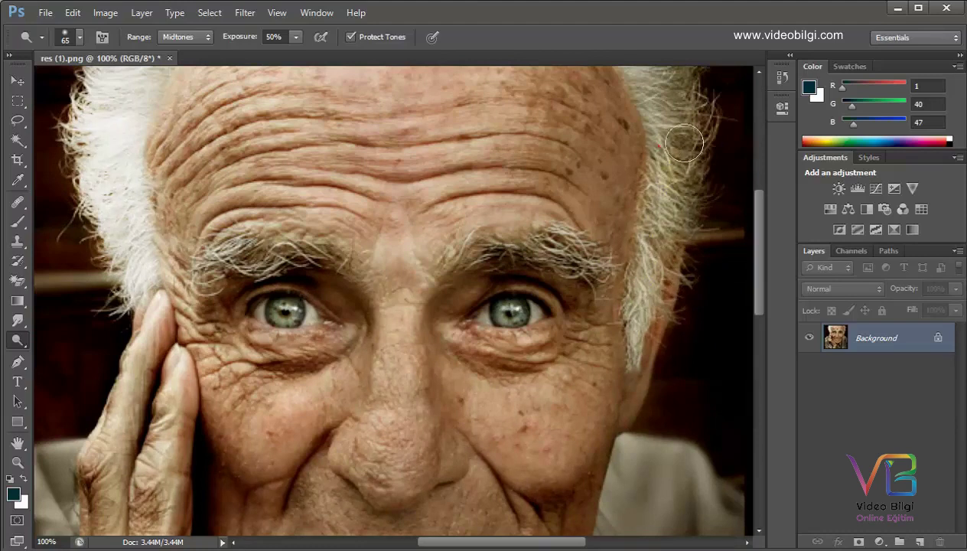
{"action": "left_click_drag", "start_coordinate": [639, 59], "coordinate": [646, 84]}
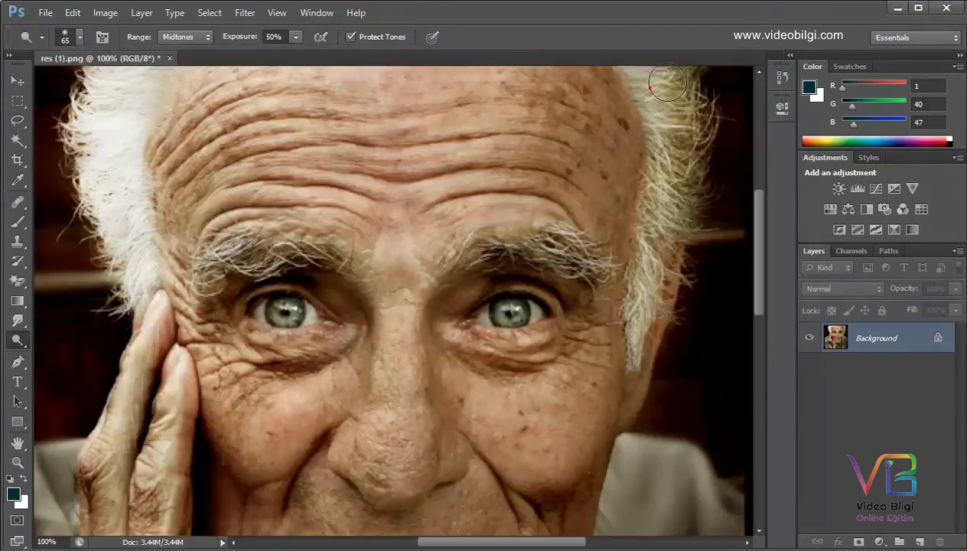
{"action": "left_click_drag", "start_coordinate": [704, 146], "coordinate": [643, 346]}
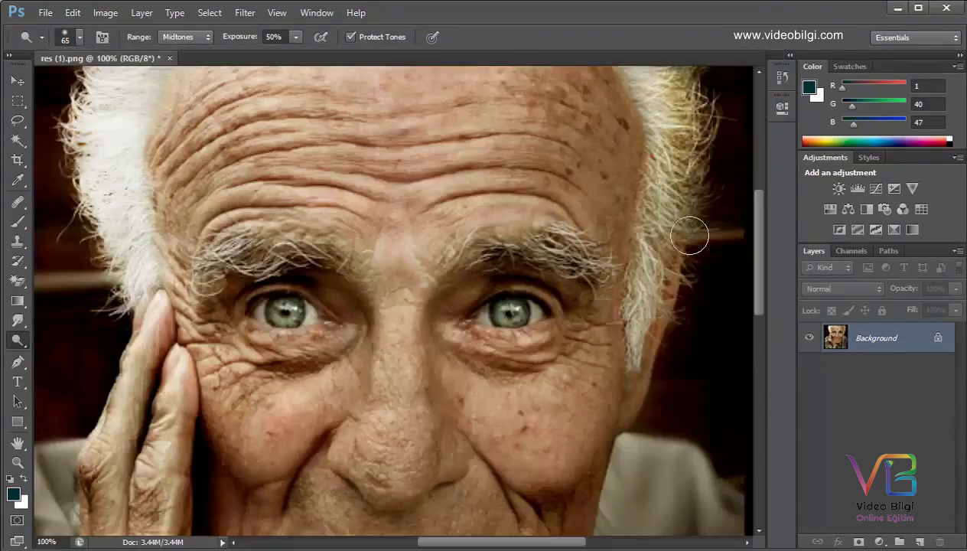
Keep the Midtones range and dodge both eyebrows, the right eye's inner corner and both irises
{"action": "left_click", "coordinate": [79, 38]}
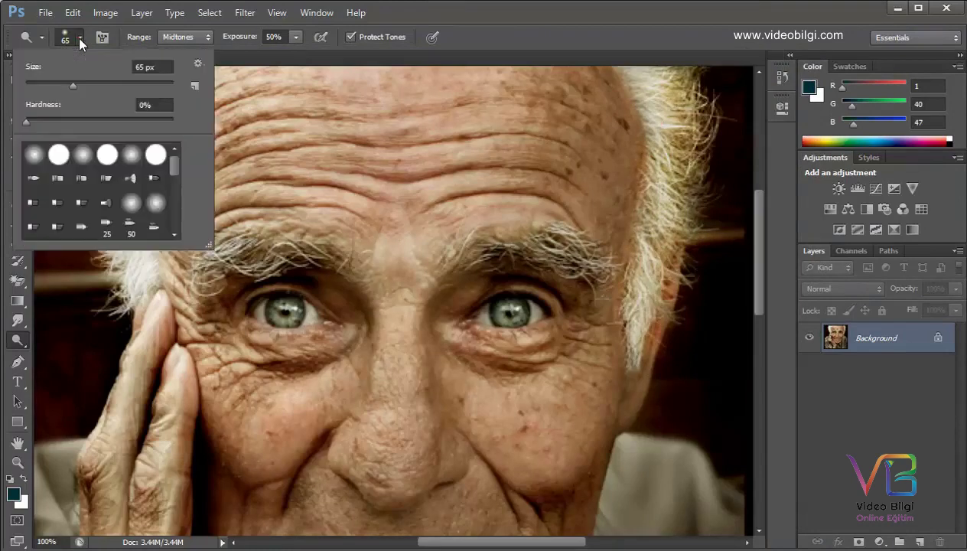
{"action": "left_click", "coordinate": [198, 37]}
{"action": "left_click", "coordinate": [201, 65]}
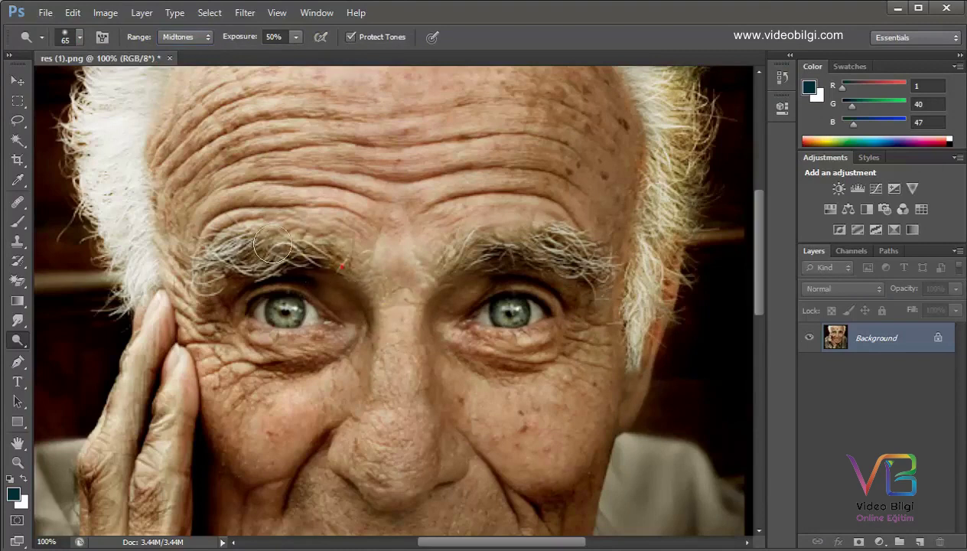
{"action": "left_click_drag", "start_coordinate": [345, 273], "coordinate": [201, 264]}
{"action": "mouse_move", "coordinate": [482, 264]}
{"action": "left_mouse_down"}
{"action": "mouse_move", "coordinate": [545, 249]}
{"action": "mouse_move", "coordinate": [600, 254]}
{"action": "left_mouse_up"}
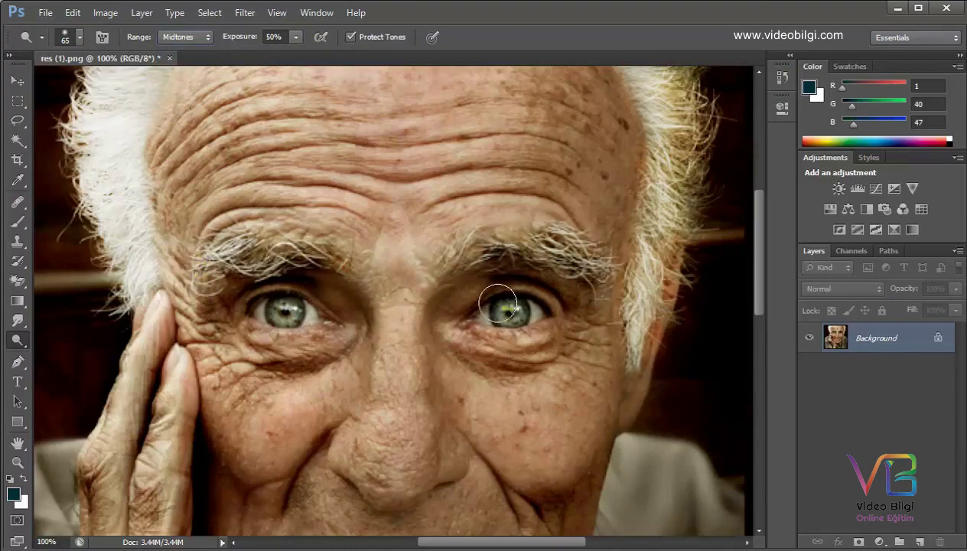
{"action": "left_click_drag", "start_coordinate": [490, 315], "coordinate": [474, 320]}
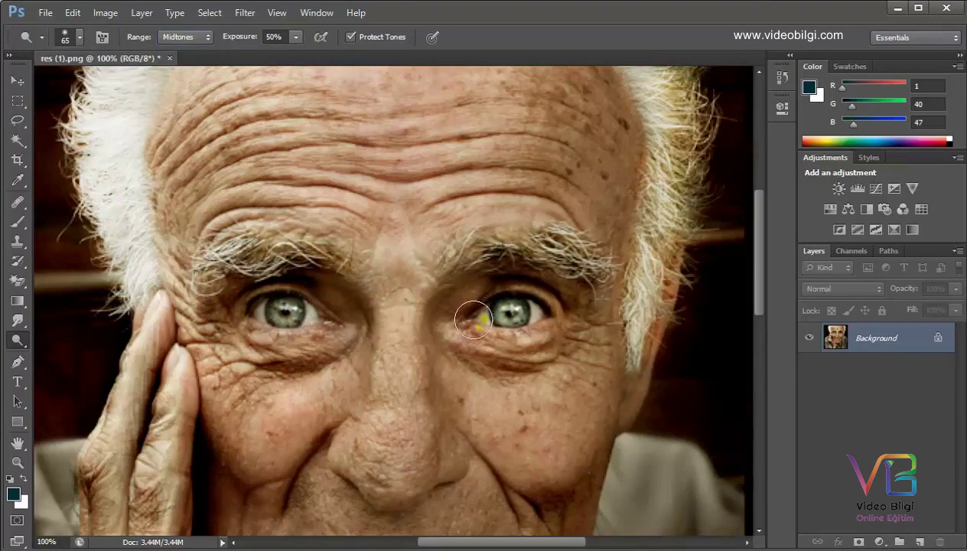
{"action": "left_click_drag", "start_coordinate": [523, 294], "coordinate": [536, 321]}
{"action": "left_click_drag", "start_coordinate": [327, 320], "coordinate": [334, 327]}
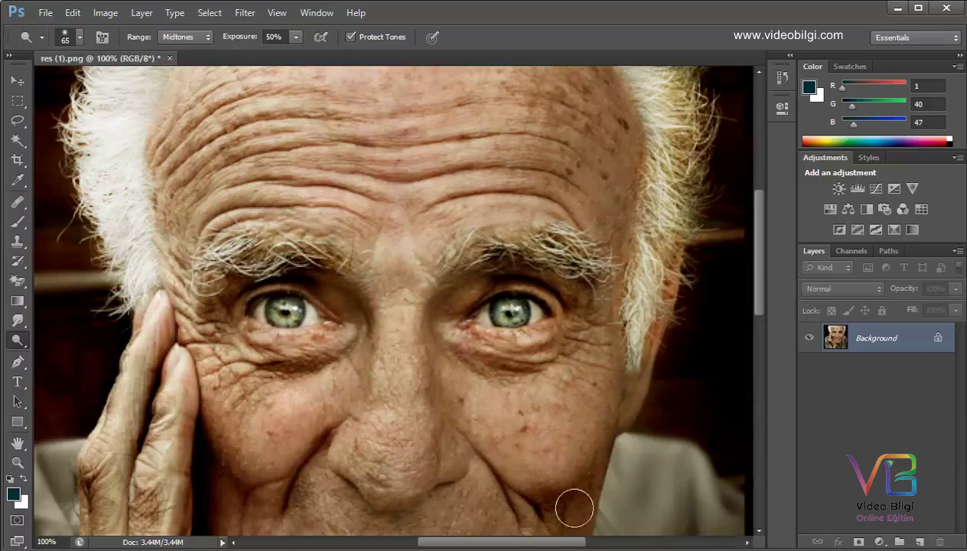
Dodge the bridge of the nose and the lips
{"action": "left_click_drag", "start_coordinate": [402, 315], "coordinate": [403, 407]}
{"action": "left_click_drag", "start_coordinate": [423, 352], "coordinate": [429, 239]}
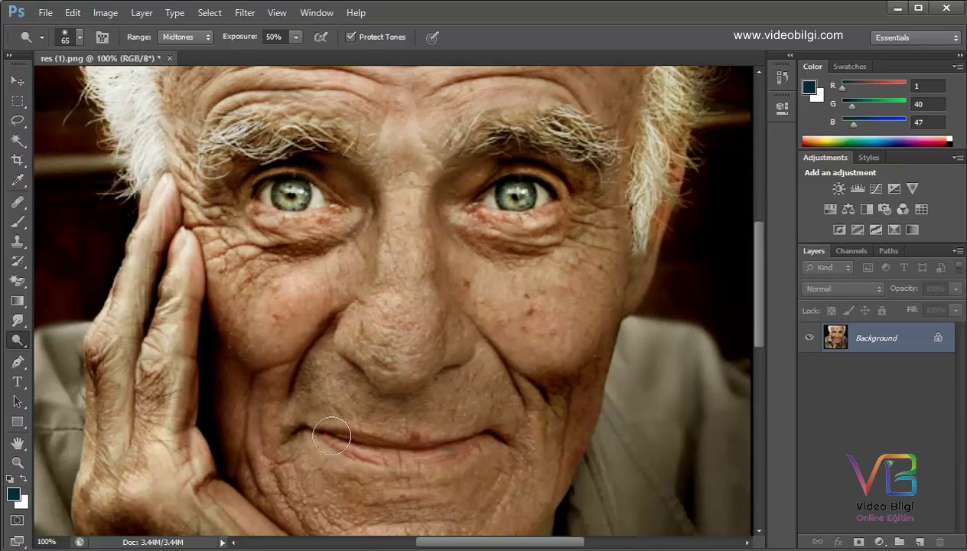
{"action": "left_click_drag", "start_coordinate": [325, 435], "coordinate": [454, 440]}
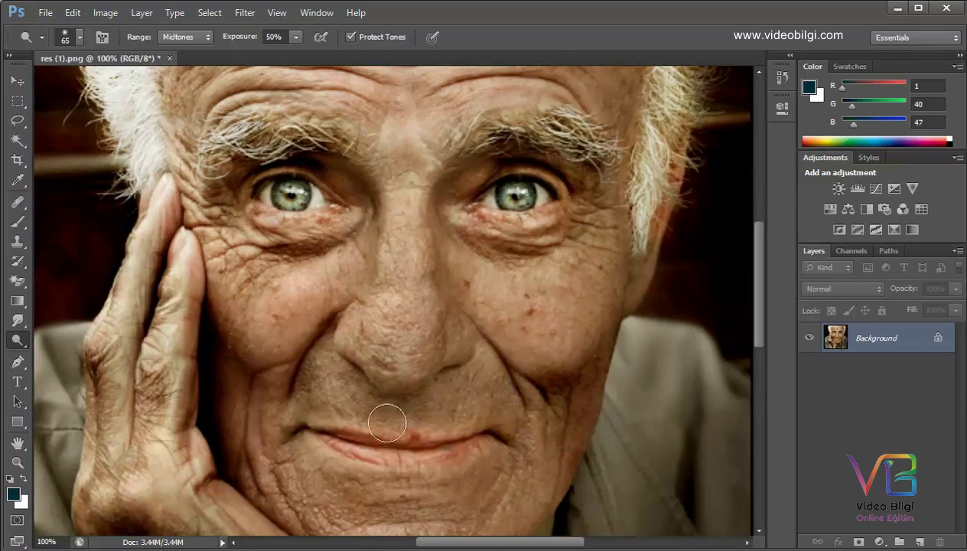
{"action": "left_click", "coordinate": [23, 267]}
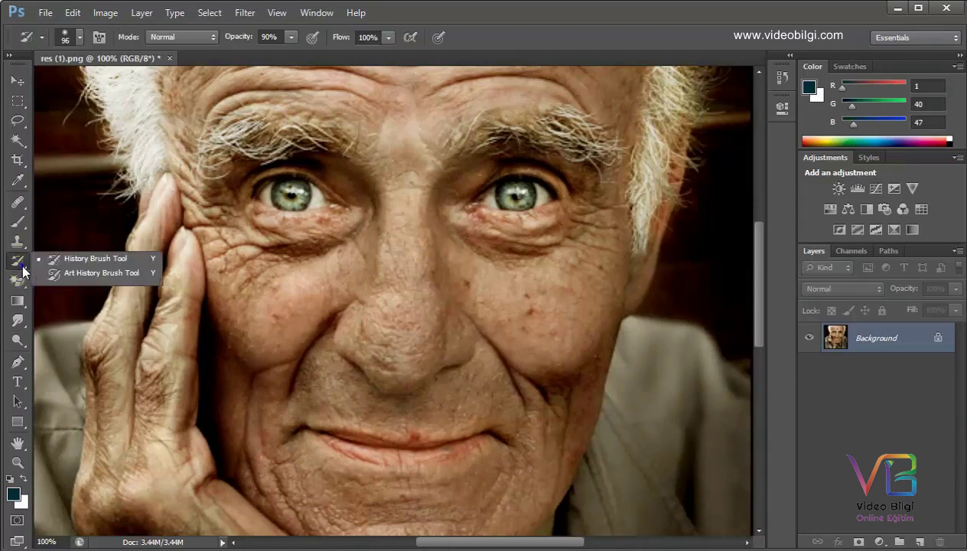
Paint the area around the mouth back to its original look with the History Brush
{"action": "left_click", "coordinate": [122, 262]}
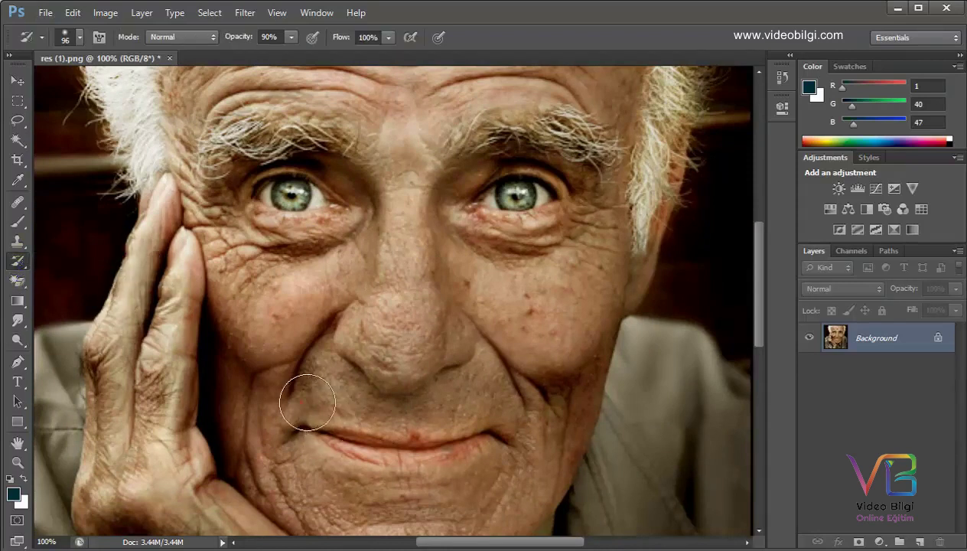
{"action": "left_click_drag", "start_coordinate": [511, 452], "coordinate": [300, 445]}
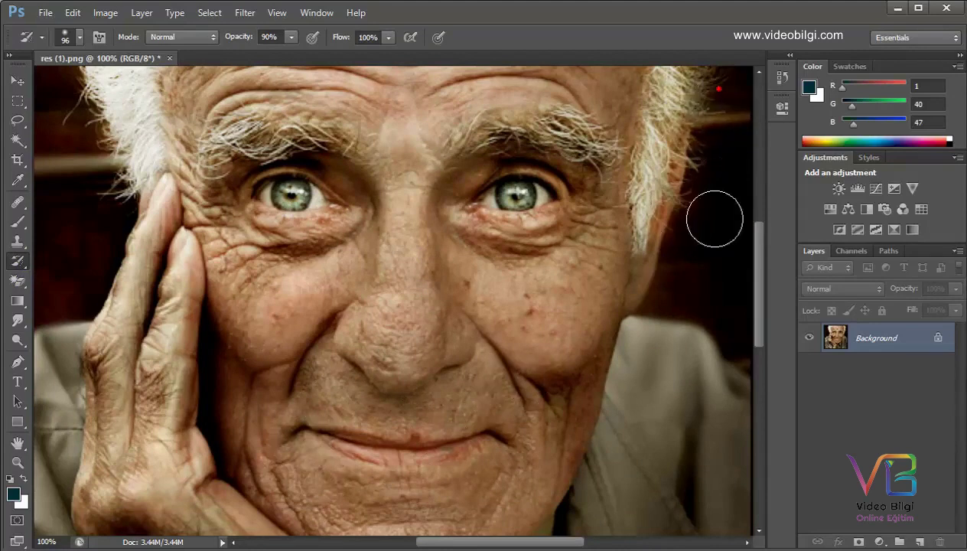
{"action": "scroll", "coordinate": [688, 266], "scroll_direction": "up", "scroll_amount": 3}
{"action": "scroll", "coordinate": [688, 266], "scroll_direction": "up", "scroll_amount": 5}
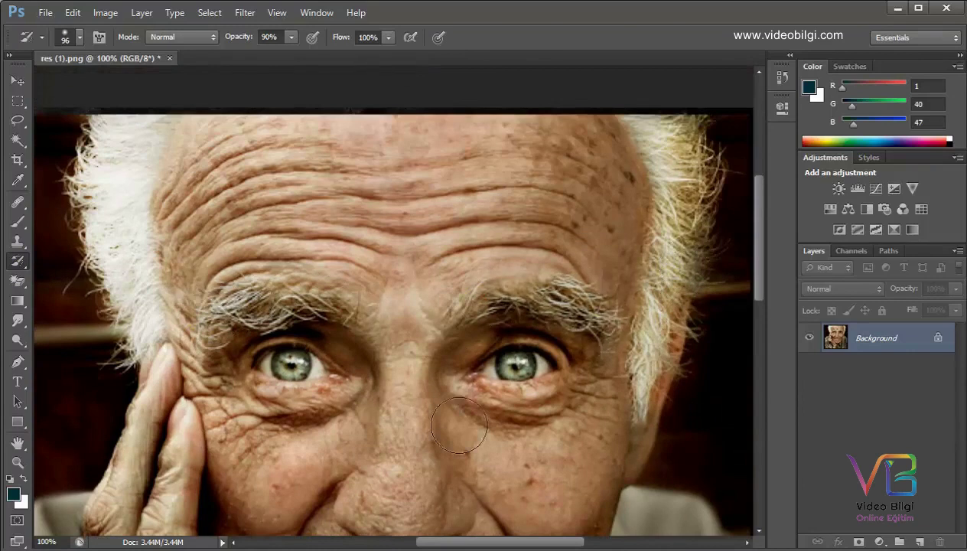
{"action": "left_click_drag", "start_coordinate": [438, 365], "coordinate": [442, 242]}
{"action": "scroll", "coordinate": [465, 452], "scroll_direction": "down", "scroll_amount": 6}
{"action": "scroll", "coordinate": [446, 300], "scroll_direction": "down", "scroll_amount": 5}
{"action": "mouse_move", "coordinate": [446, 300]}
{"action": "left_mouse_down"}
{"action": "mouse_move", "coordinate": [455, 429]}
{"action": "mouse_move", "coordinate": [441, 304]}
{"action": "left_mouse_up"}
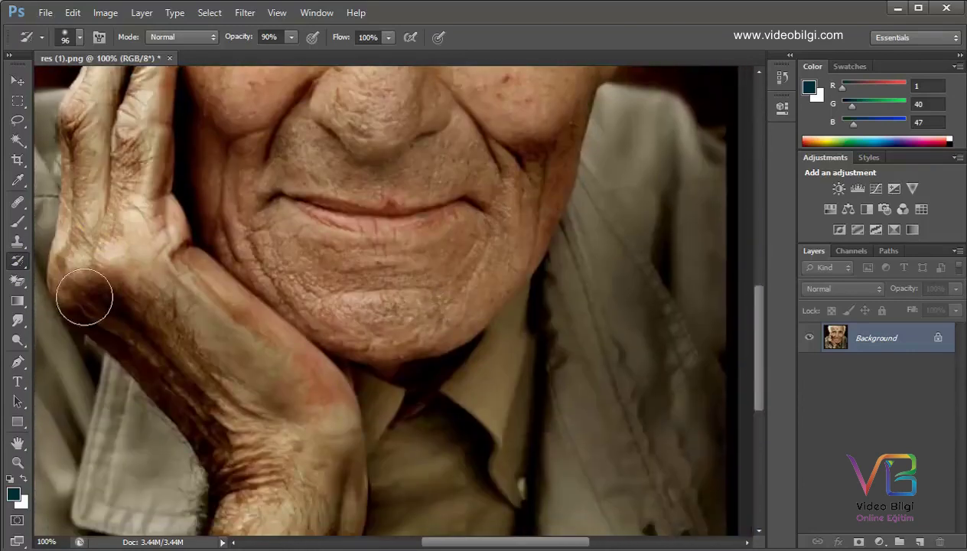
{"action": "right_click", "coordinate": [17, 339]}
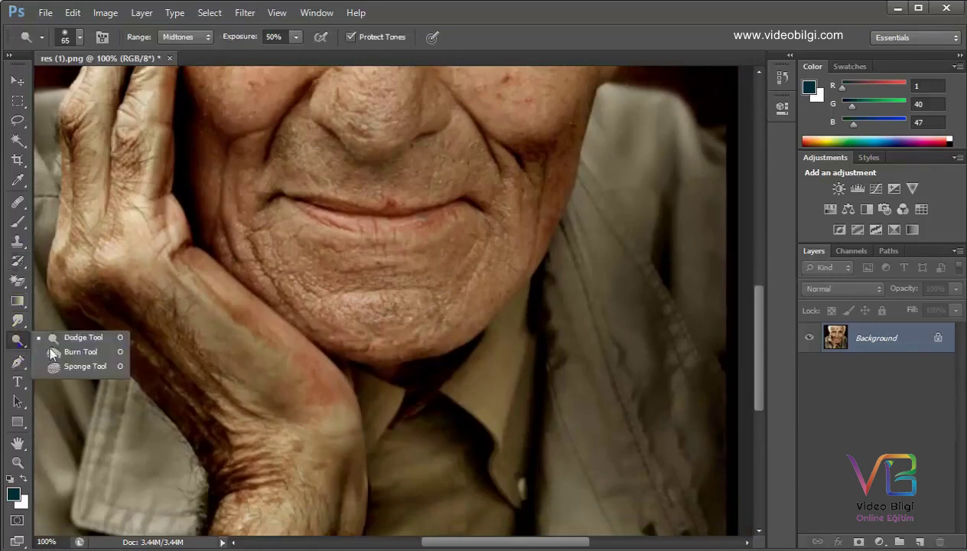
Dodge the back of the hand and the fingers down toward the wrist at Midtones
{"action": "left_click", "coordinate": [72, 334]}
{"action": "mouse_move", "coordinate": [303, 405]}
{"action": "left_mouse_down"}
{"action": "mouse_move", "coordinate": [160, 280]}
{"action": "mouse_move", "coordinate": [313, 417]}
{"action": "mouse_move", "coordinate": [160, 290]}
{"action": "mouse_move", "coordinate": [287, 422]}
{"action": "left_mouse_up"}
{"action": "mouse_move", "coordinate": [174, 273]}
{"action": "left_mouse_down"}
{"action": "mouse_move", "coordinate": [123, 226]}
{"action": "mouse_move", "coordinate": [138, 131]}
{"action": "mouse_move", "coordinate": [99, 230]}
{"action": "mouse_move", "coordinate": [84, 160]}
{"action": "mouse_move", "coordinate": [69, 260]}
{"action": "mouse_move", "coordinate": [267, 405]}
{"action": "left_mouse_up"}
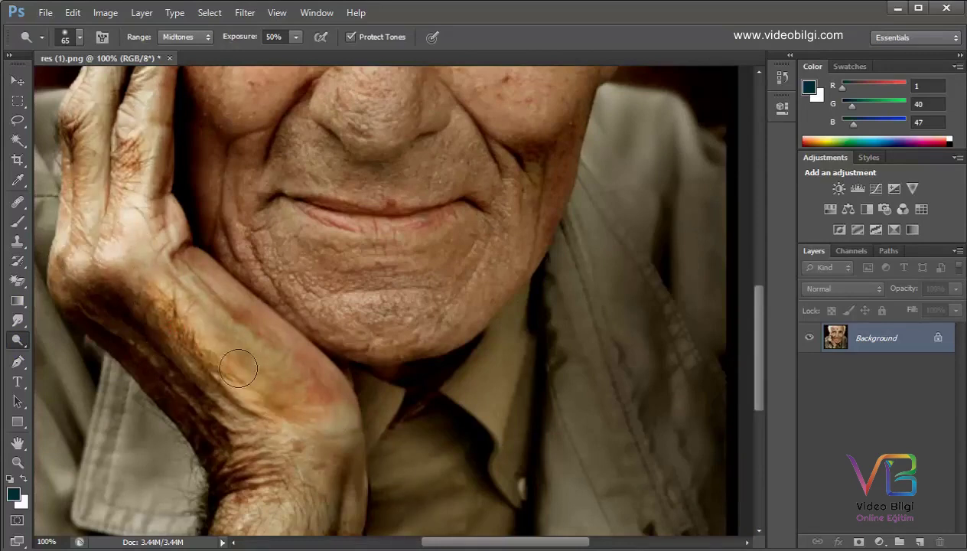
{"action": "mouse_move", "coordinate": [168, 302]}
{"action": "left_mouse_down"}
{"action": "mouse_move", "coordinate": [160, 287]}
{"action": "mouse_move", "coordinate": [295, 472]}
{"action": "left_mouse_up"}
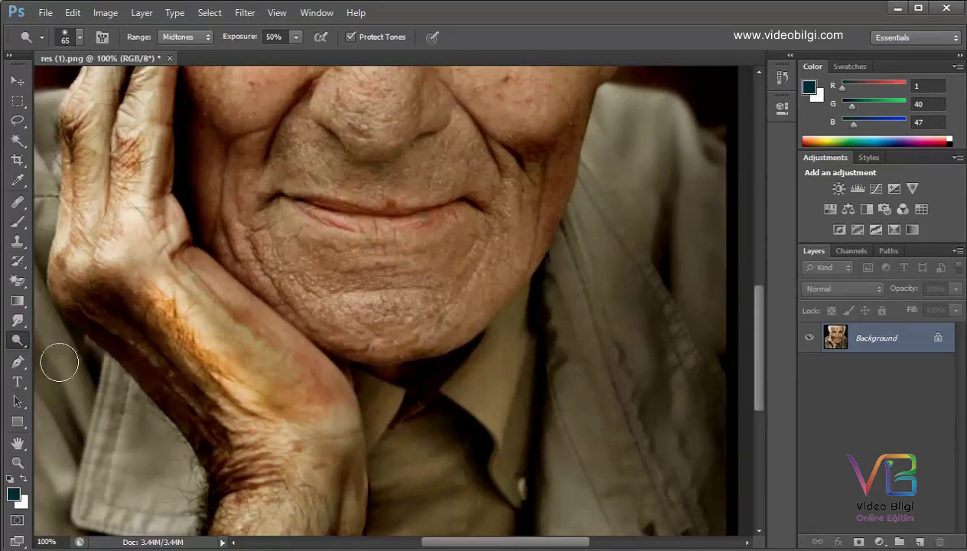
Restore the hand and wrist to their earlier look with the History Brush
{"action": "left_click", "coordinate": [17, 261]}
{"action": "left_click", "coordinate": [79, 261]}
{"action": "mouse_move", "coordinate": [313, 428]}
{"action": "left_mouse_down"}
{"action": "mouse_move", "coordinate": [172, 314]}
{"action": "mouse_move", "coordinate": [181, 302]}
{"action": "mouse_move", "coordinate": [334, 452]}
{"action": "left_mouse_up"}
{"action": "left_click_drag", "start_coordinate": [130, 253], "coordinate": [291, 380]}
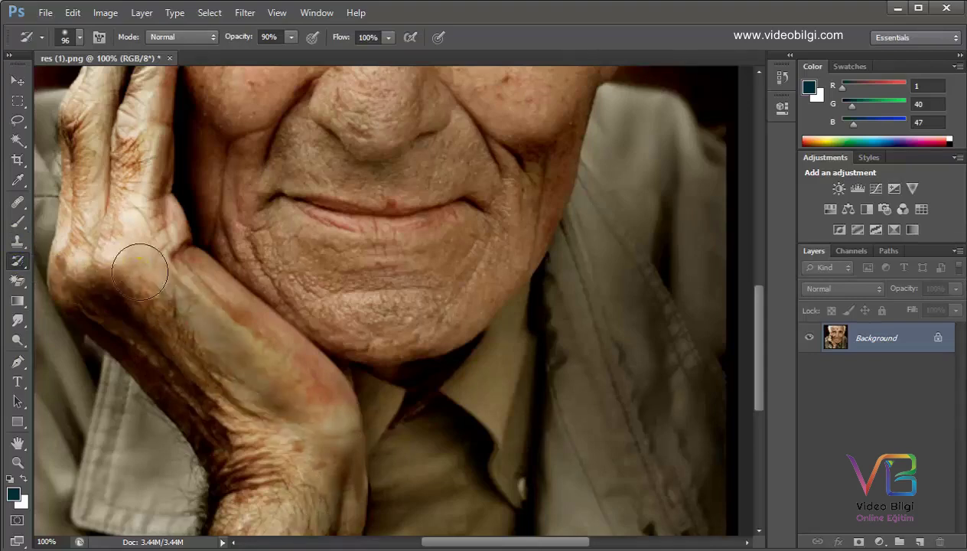
{"action": "mouse_move", "coordinate": [320, 203]}
{"action": "left_mouse_down"}
{"action": "mouse_move", "coordinate": [317, 438]}
{"action": "mouse_move", "coordinate": [327, 432]}
{"action": "left_mouse_up"}
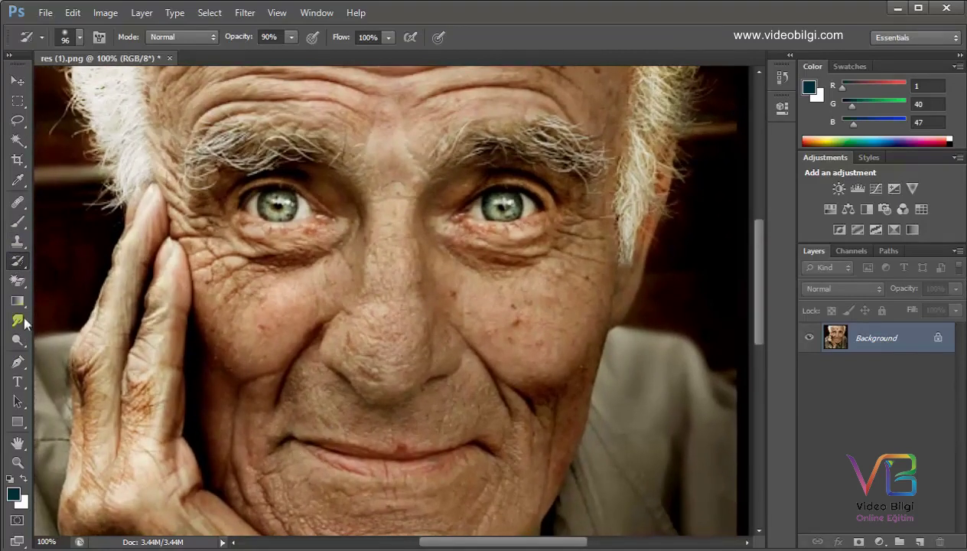
Burn a cheek spot and under the right eye, then undo the under-eye burn strokes with Ctrl+Alt+Z
{"action": "left_click", "coordinate": [18, 344]}
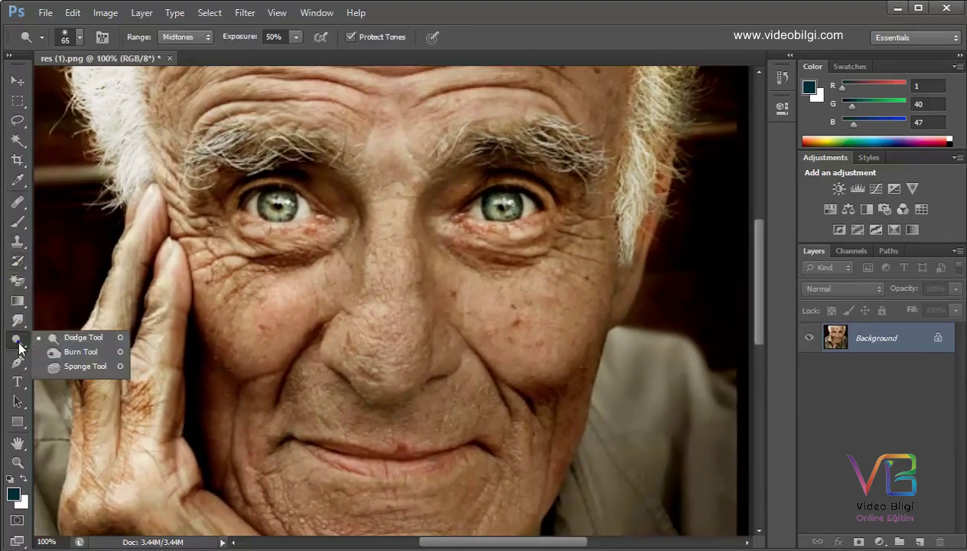
{"action": "left_click", "coordinate": [85, 351]}
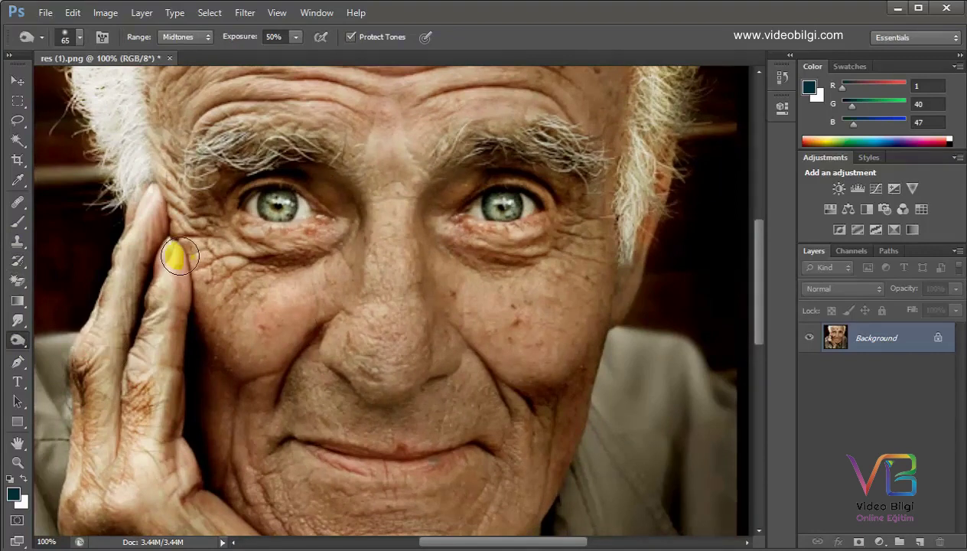
{"action": "left_click", "coordinate": [329, 289]}
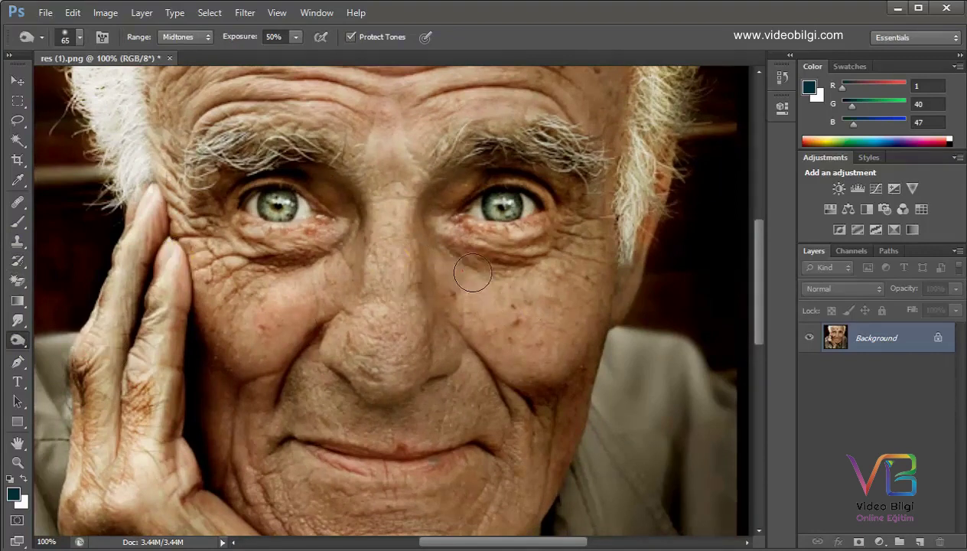
{"action": "left_click_drag", "start_coordinate": [460, 270], "coordinate": [574, 260]}
{"action": "mouse_move", "coordinate": [471, 278]}
{"action": "left_mouse_down"}
{"action": "mouse_move", "coordinate": [568, 270]}
{"action": "mouse_move", "coordinate": [576, 231]}
{"action": "mouse_move", "coordinate": [447, 264]}
{"action": "mouse_move", "coordinate": [597, 240]}
{"action": "mouse_move", "coordinate": [579, 253]}
{"action": "mouse_move", "coordinate": [587, 321]}
{"action": "mouse_move", "coordinate": [511, 268]}
{"action": "mouse_move", "coordinate": [492, 278]}
{"action": "mouse_move", "coordinate": [576, 225]}
{"action": "mouse_move", "coordinate": [442, 284]}
{"action": "mouse_move", "coordinate": [576, 244]}
{"action": "mouse_move", "coordinate": [567, 268]}
{"action": "mouse_move", "coordinate": [565, 259]}
{"action": "mouse_move", "coordinate": [590, 274]}
{"action": "left_mouse_up"}
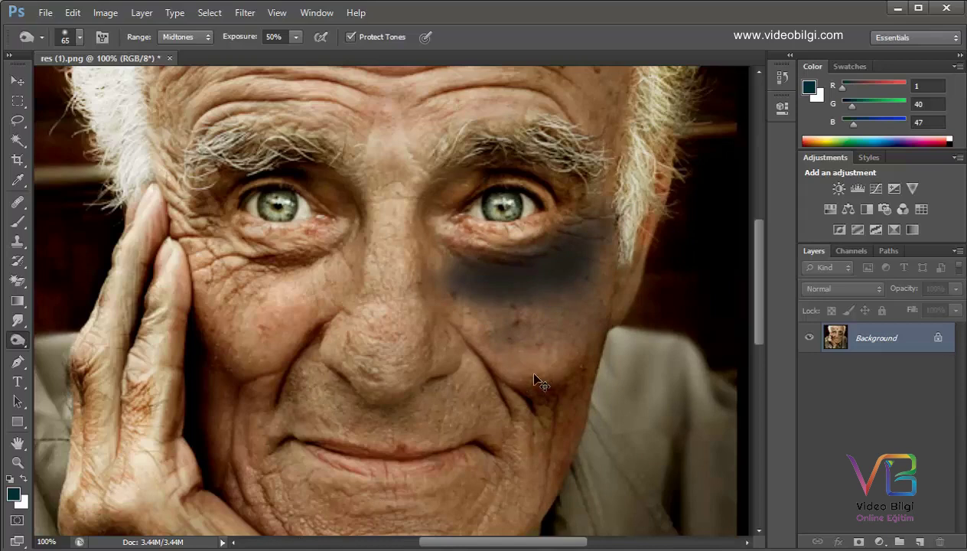
{"action": "key", "text": "ctrl+alt+z"}
{"action": "key", "text": "ctrl+alt+z"}
{"action": "key", "text": "ctrl+alt+z"}
{"action": "key", "text": "ctrl+alt+z"}
{"action": "key", "text": "ctrl+alt+z"}
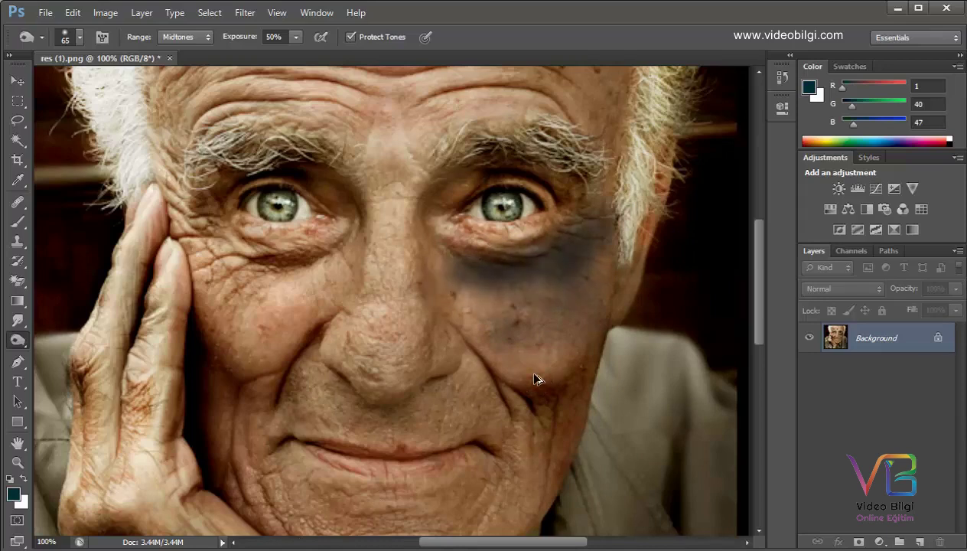
{"action": "key", "text": "ctrl+alt+z"}
{"action": "key", "text": "ctrl+alt+z"}
{"action": "key", "text": "ctrl+alt+z"}
{"action": "key", "text": "ctrl+alt+z"}
{"action": "key", "text": "ctrl+alt+z"}
{"action": "key", "text": "ctrl+alt+z"}
{"action": "key", "text": "ctrl+alt+z"}
{"action": "key", "text": "ctrl+alt+z"}
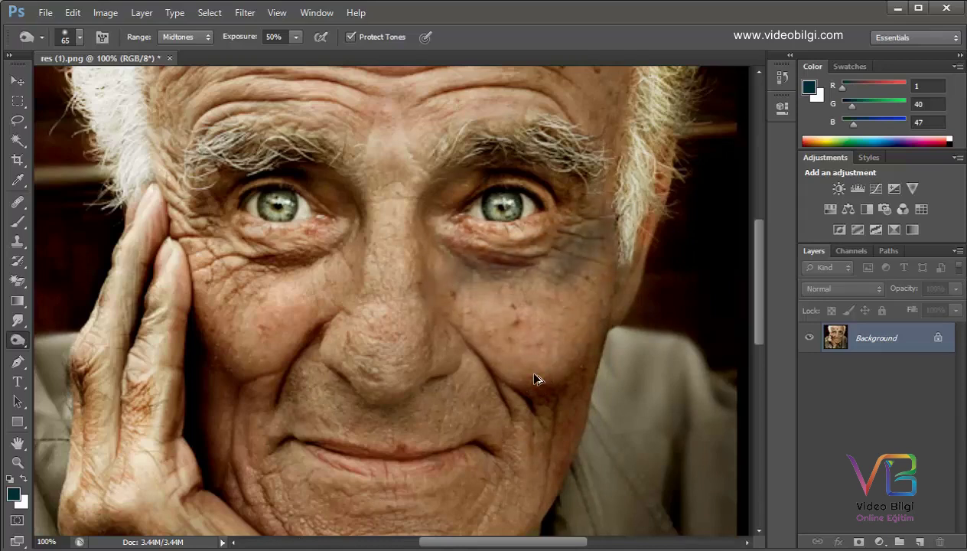
{"action": "key", "text": "ctrl+alt+z"}
{"action": "key", "text": "ctrl+alt+z"}
Burn the white hair at the right temple, undocking the document into a floating window
{"action": "mouse_move", "coordinate": [414, 118]}
{"action": "left_mouse_down"}
{"action": "mouse_move", "coordinate": [391, 379]}
{"action": "mouse_move", "coordinate": [615, 95]}
{"action": "left_mouse_up"}
{"action": "mouse_move", "coordinate": [700, 90]}
{"action": "left_mouse_down"}
{"action": "mouse_move", "coordinate": [671, 158]}
{"action": "mouse_move", "coordinate": [684, 206]}
{"action": "left_mouse_up"}
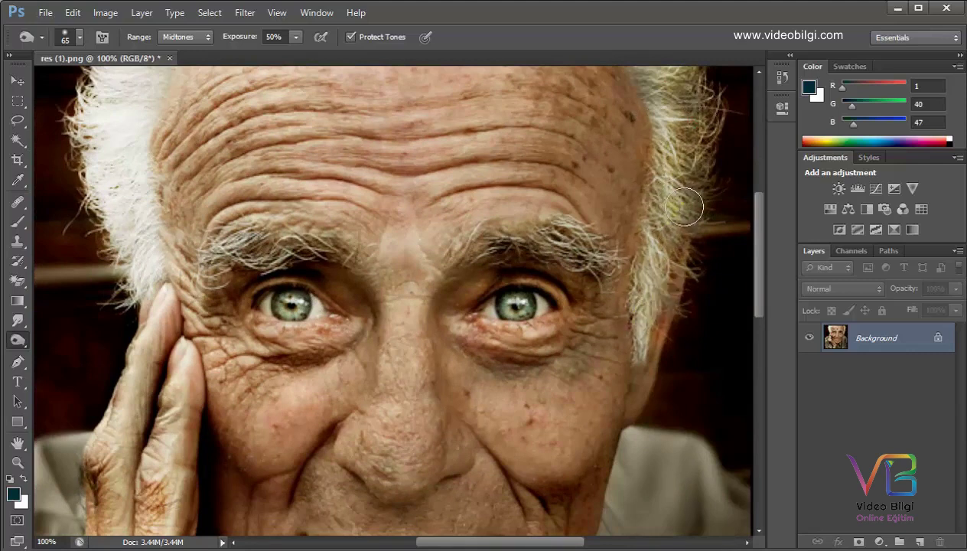
{"action": "mouse_move", "coordinate": [664, 60]}
{"action": "left_mouse_down"}
{"action": "mouse_move", "coordinate": [638, 107]}
{"action": "mouse_move", "coordinate": [604, 367]}
{"action": "mouse_move", "coordinate": [625, 374]}
{"action": "mouse_move", "coordinate": [611, 404]}
{"action": "mouse_move", "coordinate": [635, 289]}
{"action": "mouse_move", "coordinate": [635, 130]}
{"action": "left_mouse_up"}
{"action": "mouse_move", "coordinate": [601, 97]}
{"action": "left_mouse_down"}
{"action": "mouse_move", "coordinate": [648, 116]}
{"action": "mouse_move", "coordinate": [605, 83]}
{"action": "left_mouse_up"}
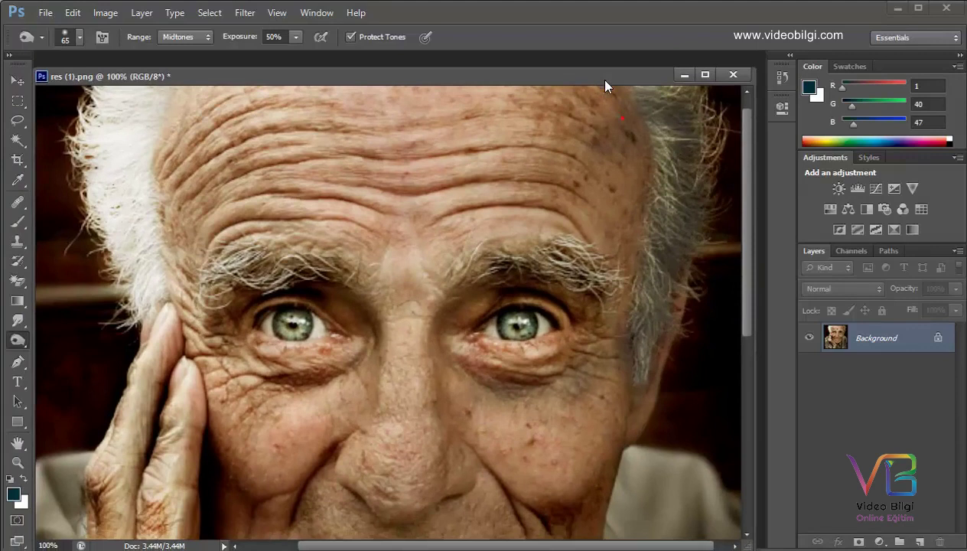
Paint the right-temple hair back with the History Brush and re-dock the document as a tab
{"action": "left_click", "coordinate": [16, 261]}
{"action": "right_click", "coordinate": [17, 261]}
{"action": "left_click", "coordinate": [76, 258]}
{"action": "mouse_move", "coordinate": [597, 92]}
{"action": "left_mouse_down"}
{"action": "mouse_move", "coordinate": [623, 142]}
{"action": "mouse_move", "coordinate": [607, 357]}
{"action": "mouse_move", "coordinate": [462, 393]}
{"action": "left_mouse_up"}
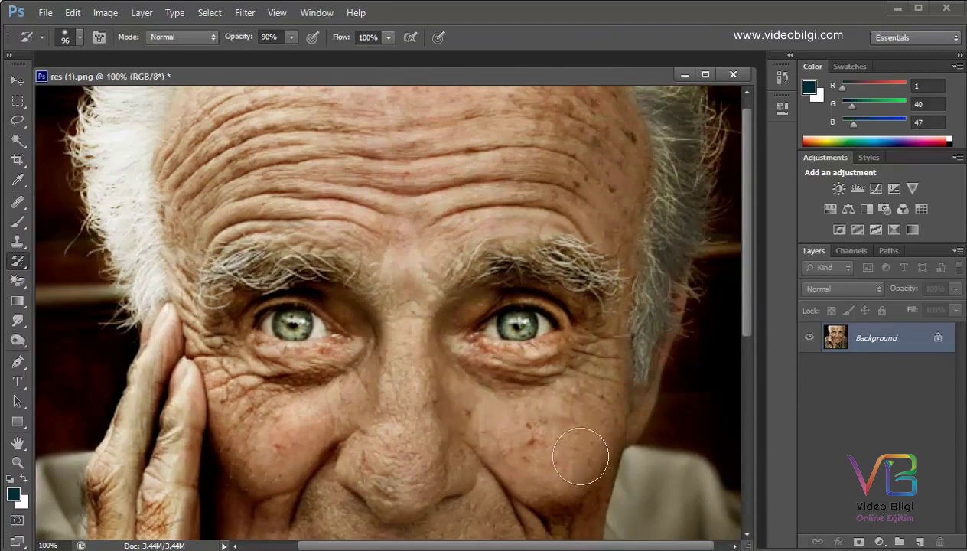
{"action": "left_click_drag", "start_coordinate": [492, 79], "coordinate": [486, 54]}
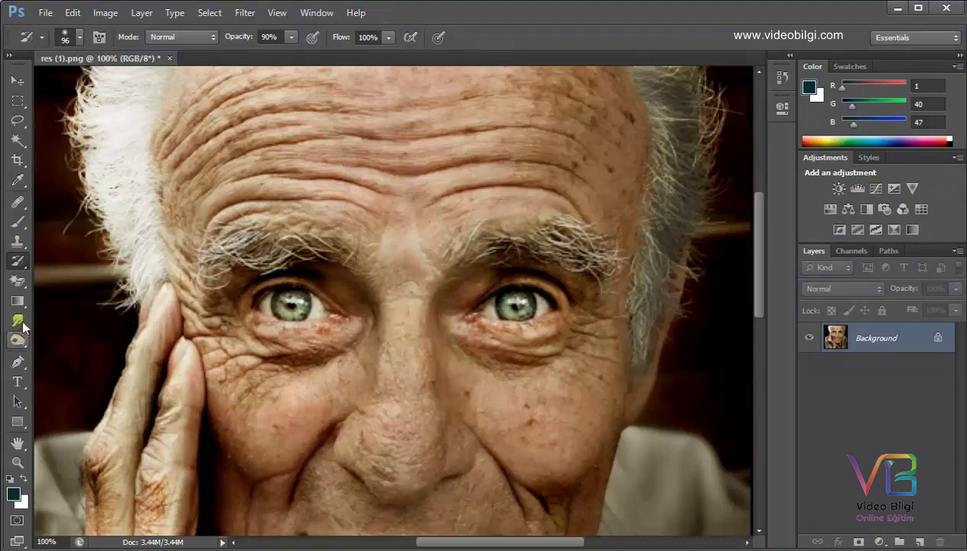
{"action": "right_click", "coordinate": [17, 261]}
Select the Burn Tool and darken the fingers beside the face, including the index finger
{"action": "left_click", "coordinate": [19, 341]}
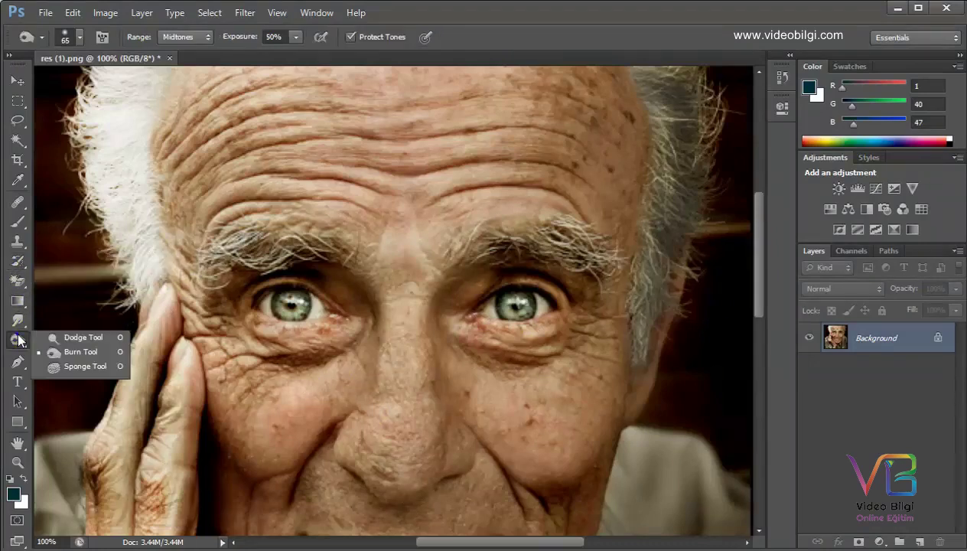
{"action": "left_click", "coordinate": [63, 351]}
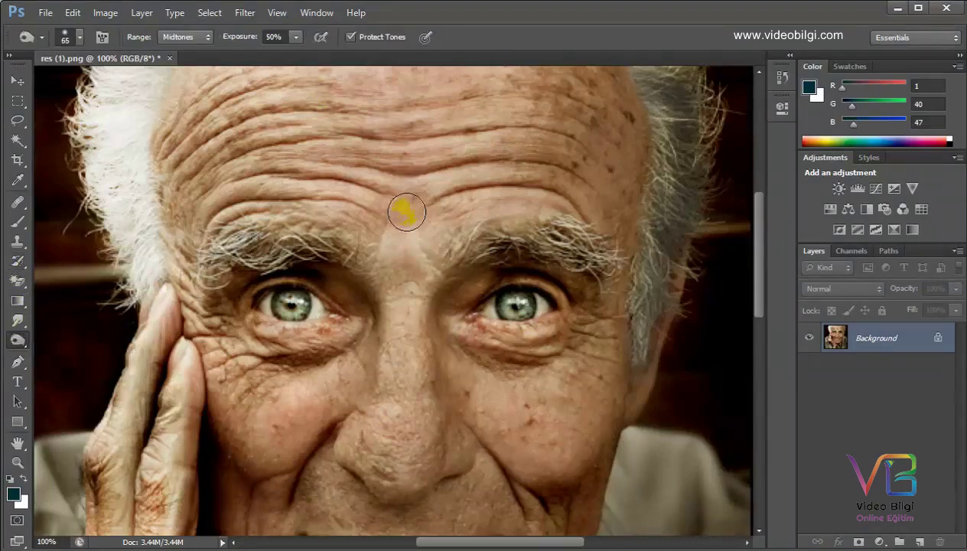
{"action": "left_click_drag", "start_coordinate": [183, 346], "coordinate": [163, 523]}
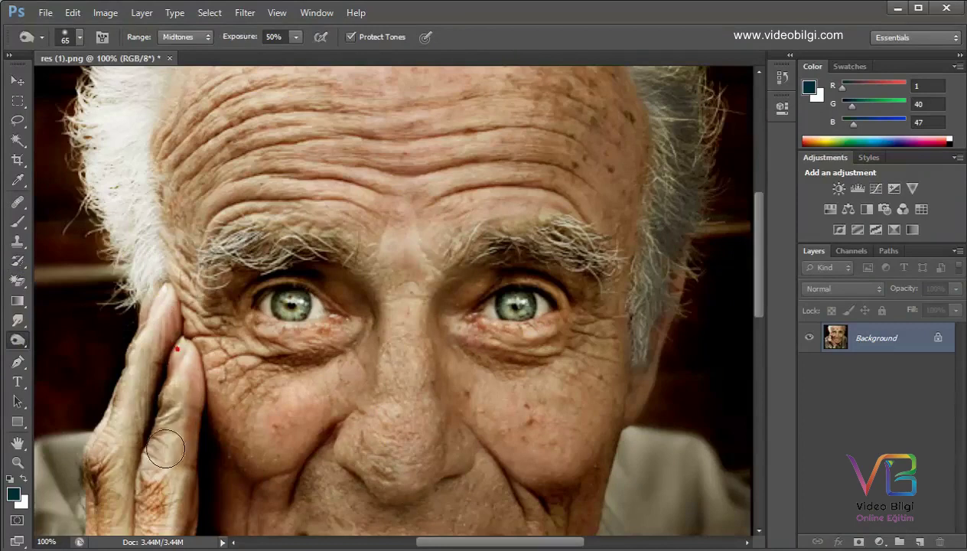
{"action": "left_click_drag", "start_coordinate": [111, 417], "coordinate": [111, 524]}
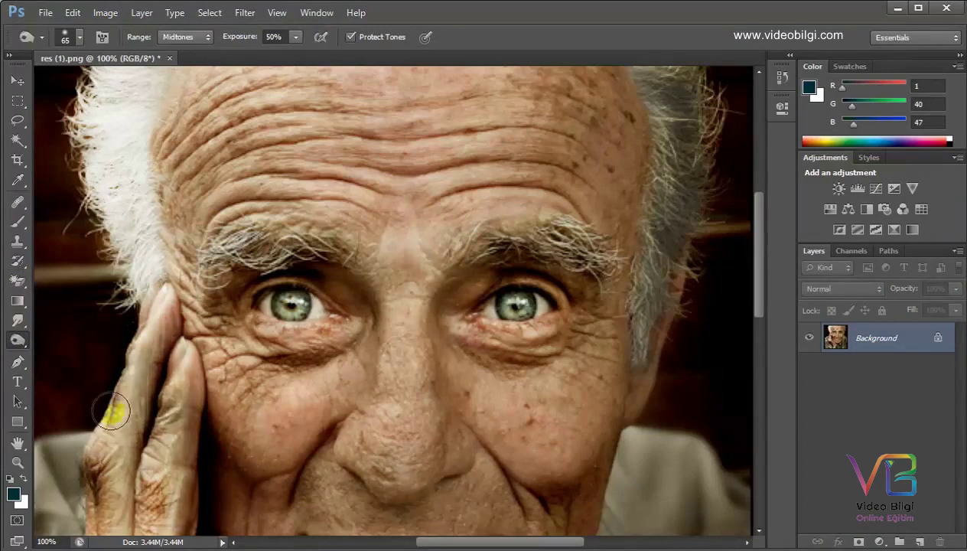
{"action": "scroll", "coordinate": [442, 252], "scroll_direction": "down", "scroll_amount": 3}
{"action": "scroll", "coordinate": [443, 253], "scroll_direction": "down", "scroll_amount": 6}
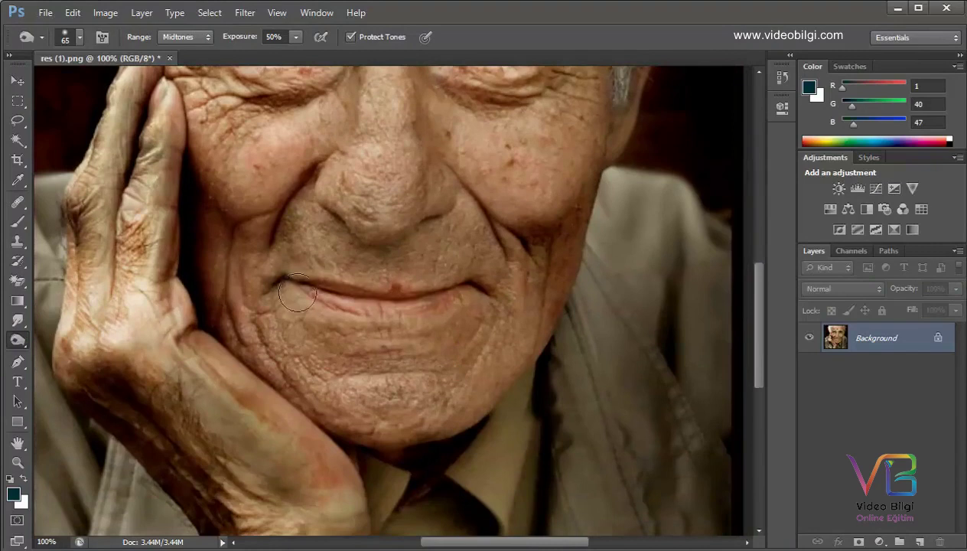
{"action": "mouse_move", "coordinate": [299, 282]}
{"action": "left_mouse_down"}
{"action": "mouse_move", "coordinate": [353, 294]}
{"action": "mouse_move", "coordinate": [465, 281]}
{"action": "mouse_move", "coordinate": [317, 296]}
{"action": "left_mouse_up"}
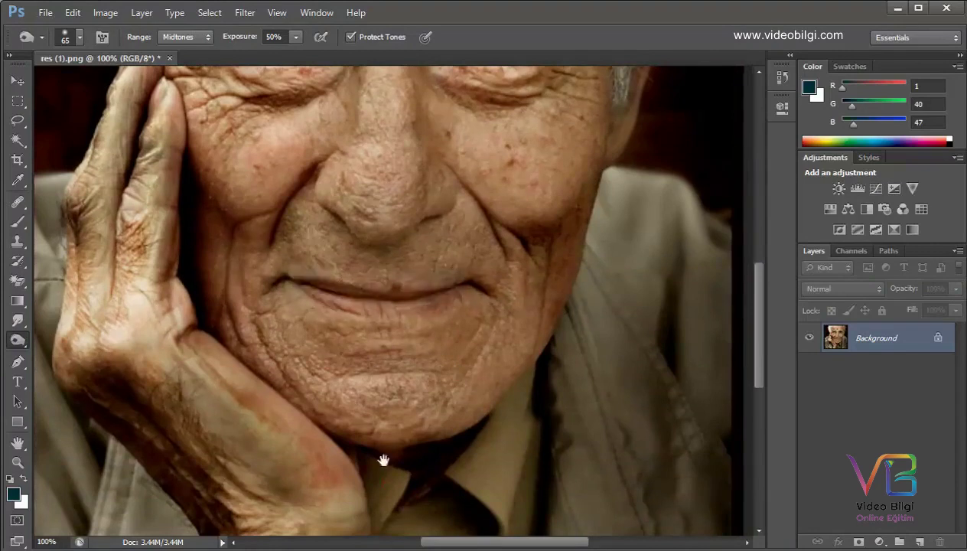
Burn the hand's edge along the cheek down toward the wrist
{"action": "left_click_drag", "start_coordinate": [381, 491], "coordinate": [331, 335]}
{"action": "left_click_drag", "start_coordinate": [223, 253], "coordinate": [330, 365]}
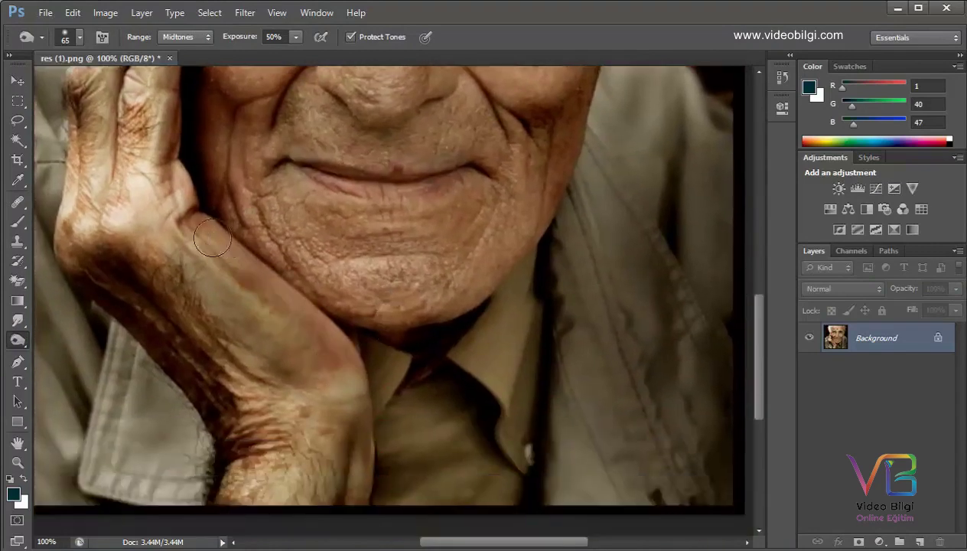
{"action": "left_click_drag", "start_coordinate": [212, 241], "coordinate": [334, 400]}
{"action": "left_click_drag", "start_coordinate": [453, 449], "coordinate": [431, 352]}
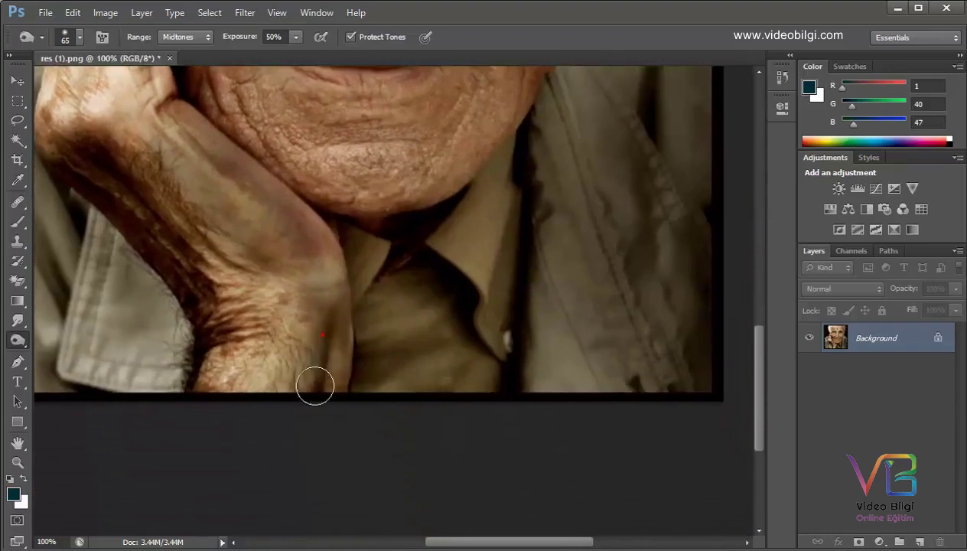
{"action": "left_click_drag", "start_coordinate": [247, 388], "coordinate": [280, 286]}
{"action": "left_click_drag", "start_coordinate": [367, 128], "coordinate": [402, 382]}
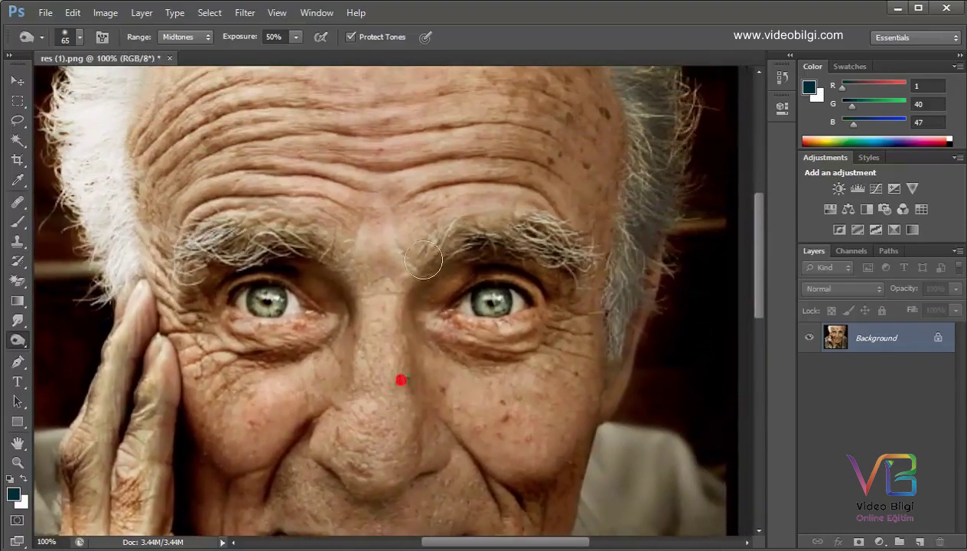
Burn both eyebrows to deepen their shadows
{"action": "left_click_drag", "start_coordinate": [426, 246], "coordinate": [478, 227]}
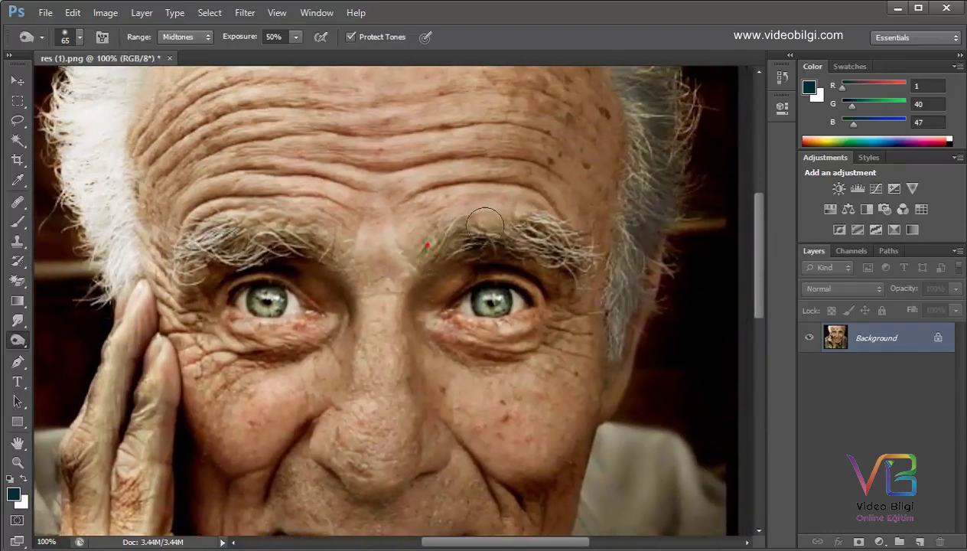
{"action": "left_click_drag", "start_coordinate": [308, 243], "coordinate": [164, 274]}
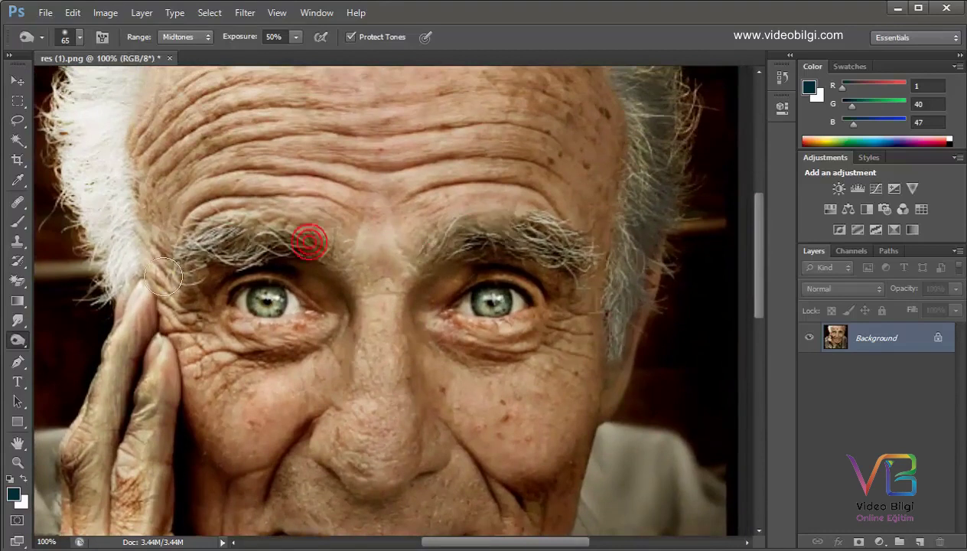
{"action": "left_click_drag", "start_coordinate": [224, 242], "coordinate": [277, 270]}
{"action": "left_click_drag", "start_coordinate": [469, 234], "coordinate": [574, 253]}
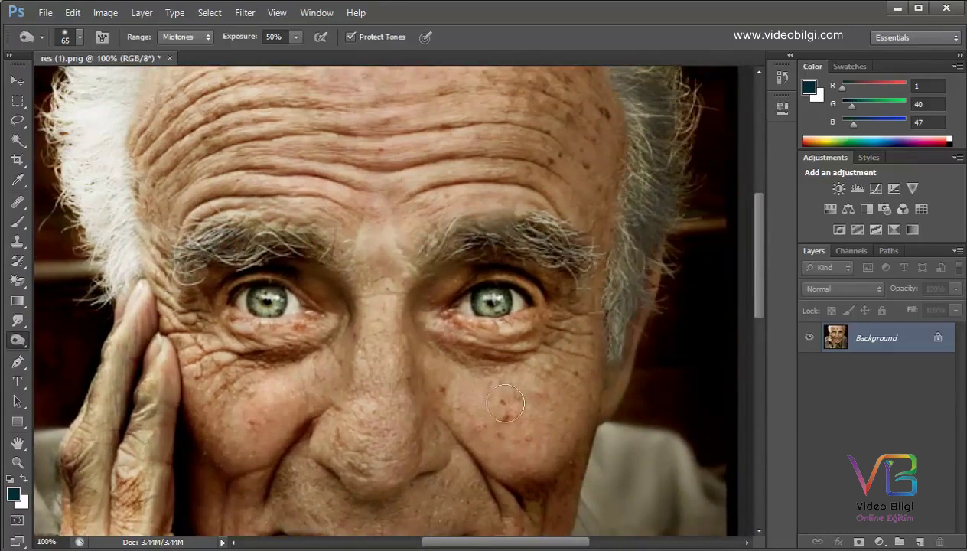
History-brush the left brow, mid-forehead, top-right background and left cheek back to their earlier look
{"action": "left_click", "coordinate": [17, 261]}
{"action": "mouse_move", "coordinate": [540, 179]}
{"action": "left_mouse_down"}
{"action": "mouse_move", "coordinate": [264, 195]}
{"action": "mouse_move", "coordinate": [262, 272]}
{"action": "left_mouse_up"}
{"action": "left_click_drag", "start_coordinate": [372, 214], "coordinate": [384, 183]}
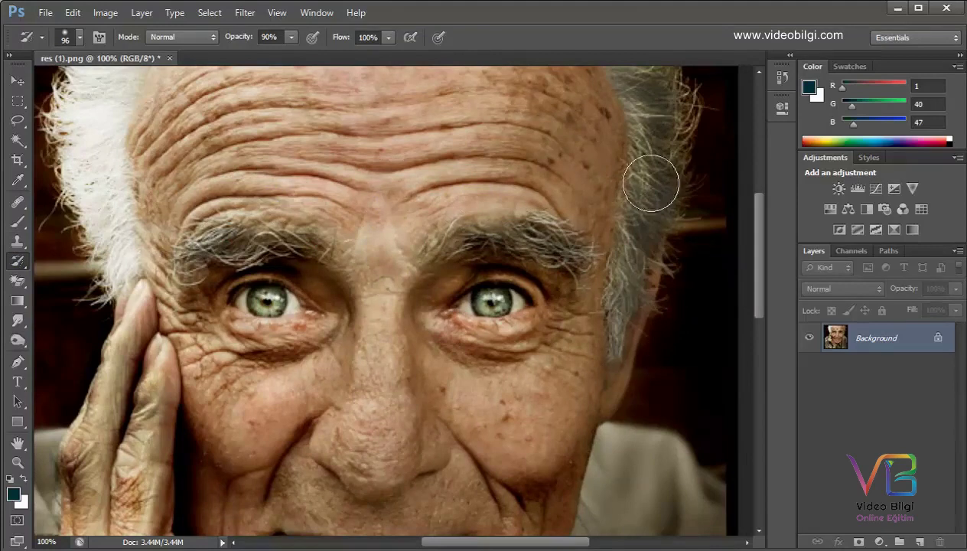
{"action": "mouse_move", "coordinate": [714, 95]}
{"action": "left_mouse_down"}
{"action": "mouse_move", "coordinate": [713, 253]}
{"action": "mouse_move", "coordinate": [620, 419]}
{"action": "left_mouse_up"}
{"action": "left_click_drag", "start_coordinate": [403, 340], "coordinate": [417, 242]}
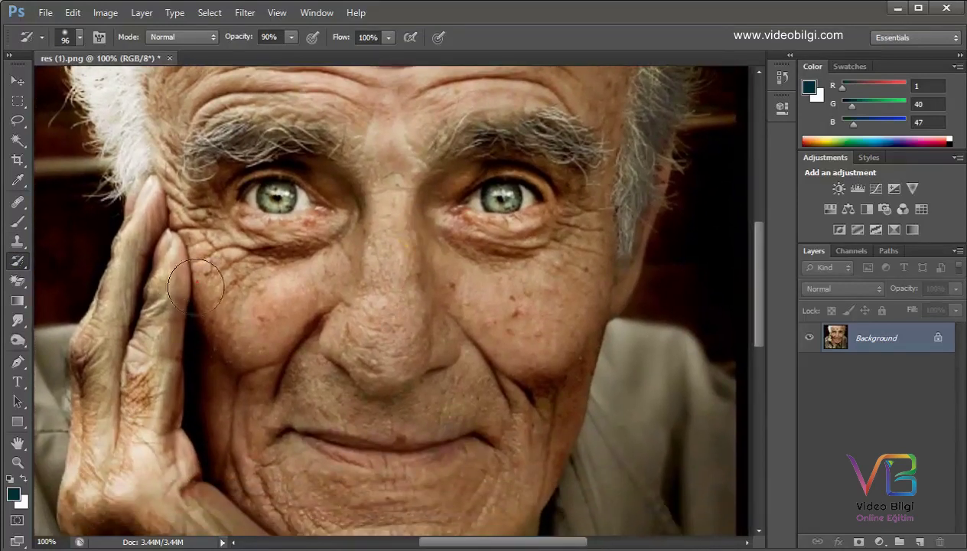
{"action": "left_click_drag", "start_coordinate": [195, 285], "coordinate": [194, 367]}
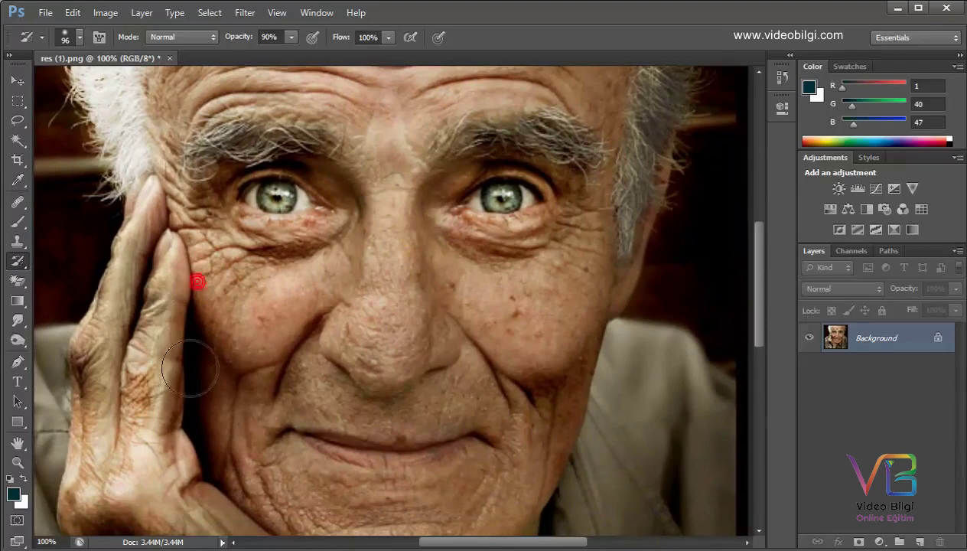
{"action": "right_click", "coordinate": [15, 264]}
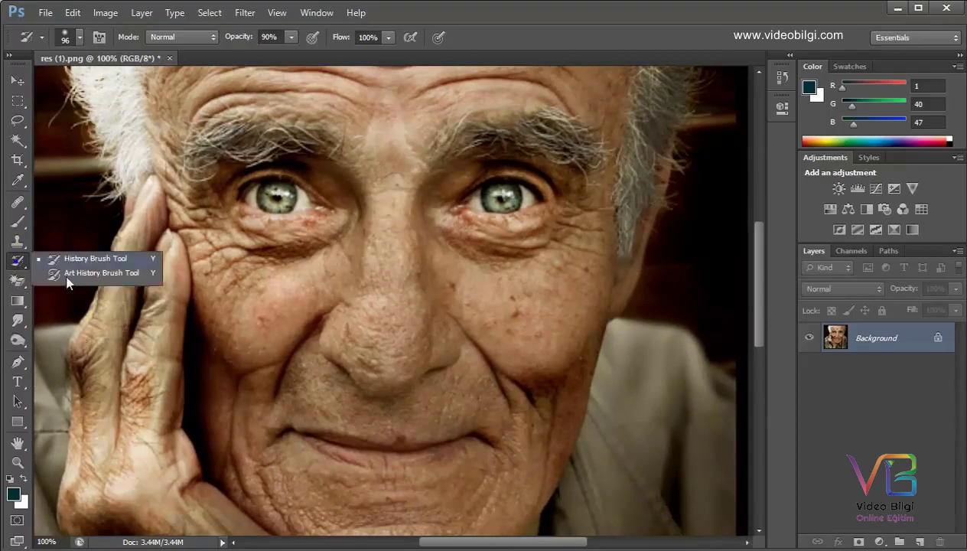
Select the Sponge tool from the toning group and bring up its Saturate/Desaturate mode choice
{"action": "left_click", "coordinate": [17, 340]}
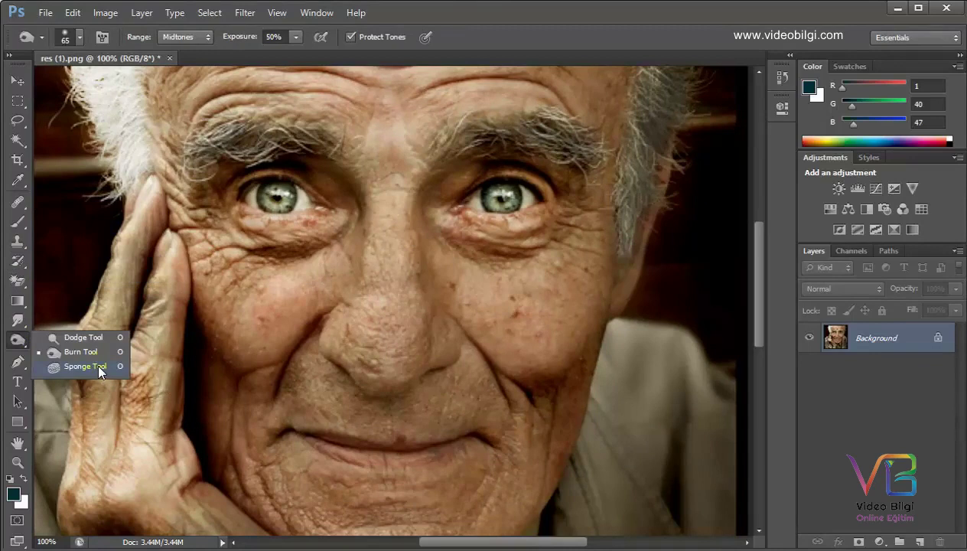
{"action": "left_click", "coordinate": [98, 366]}
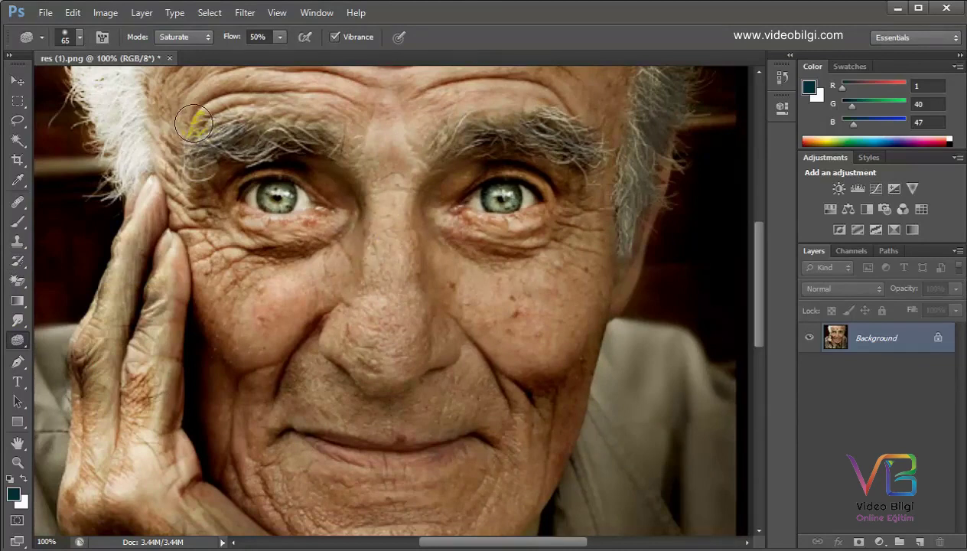
{"action": "left_click", "coordinate": [202, 43]}
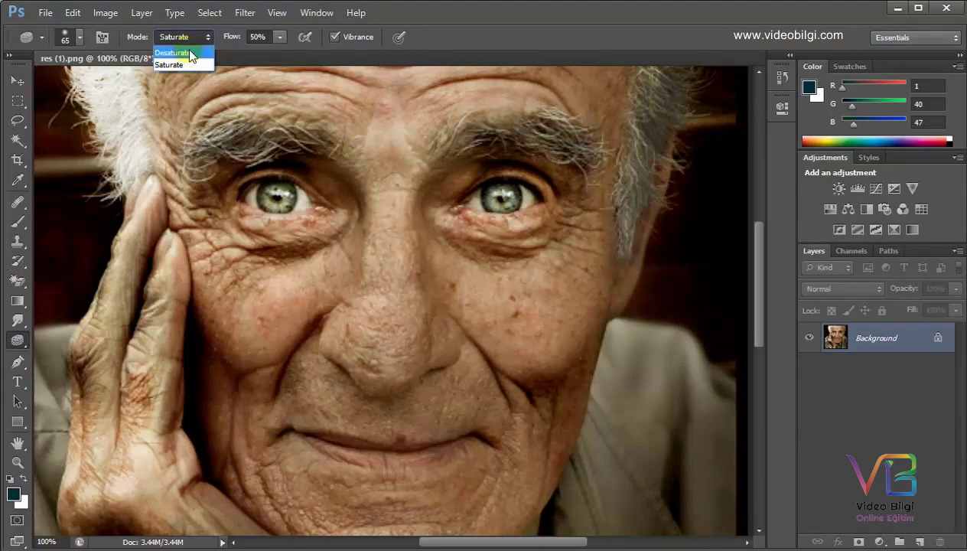
Set the Sponge to Desaturate and grey the forehead, brows and nose-bridge strip
{"action": "left_click", "coordinate": [191, 55]}
{"action": "left_click_drag", "start_coordinate": [411, 79], "coordinate": [408, 415]}
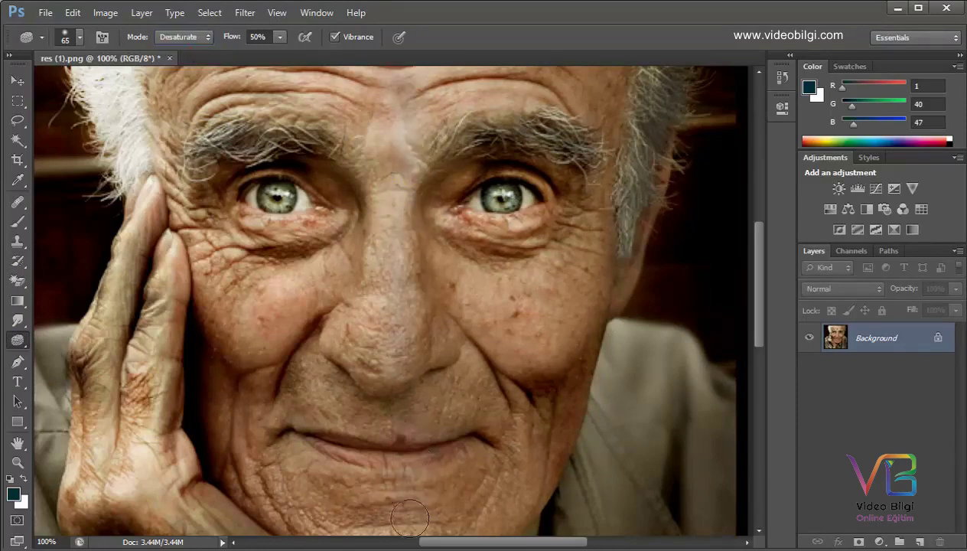
{"action": "left_click_drag", "start_coordinate": [408, 306], "coordinate": [411, 76]}
{"action": "left_click", "coordinate": [393, 216]}
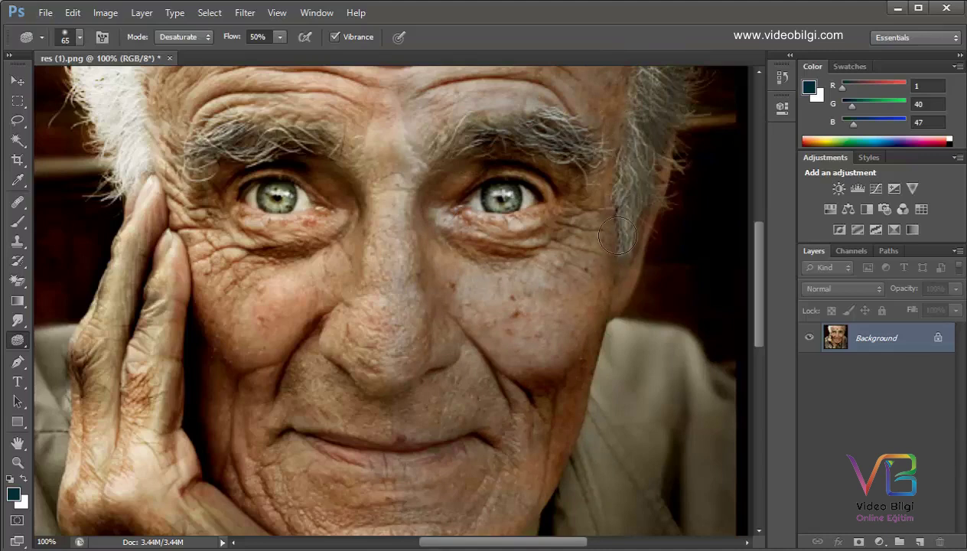
{"action": "left_click_drag", "start_coordinate": [421, 130], "coordinate": [402, 103]}
{"action": "left_click_drag", "start_coordinate": [379, 134], "coordinate": [385, 98]}
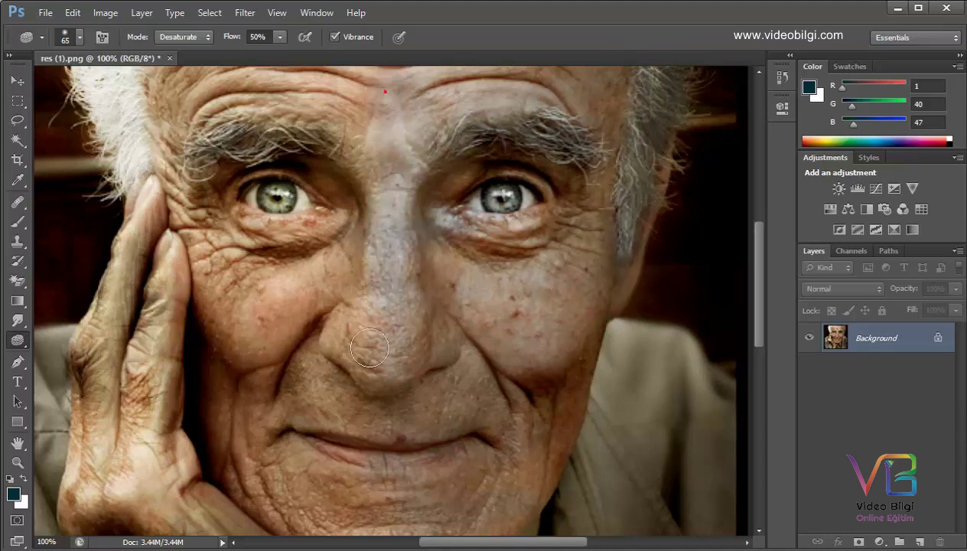
Desaturate the right cheek, smile line, yellowish under-eye spot and inner eye corner
{"action": "mouse_move", "coordinate": [503, 346]}
{"action": "left_mouse_down"}
{"action": "mouse_move", "coordinate": [557, 356]}
{"action": "mouse_move", "coordinate": [532, 441]}
{"action": "mouse_move", "coordinate": [594, 317]}
{"action": "mouse_move", "coordinate": [550, 464]}
{"action": "mouse_move", "coordinate": [522, 517]}
{"action": "left_mouse_up"}
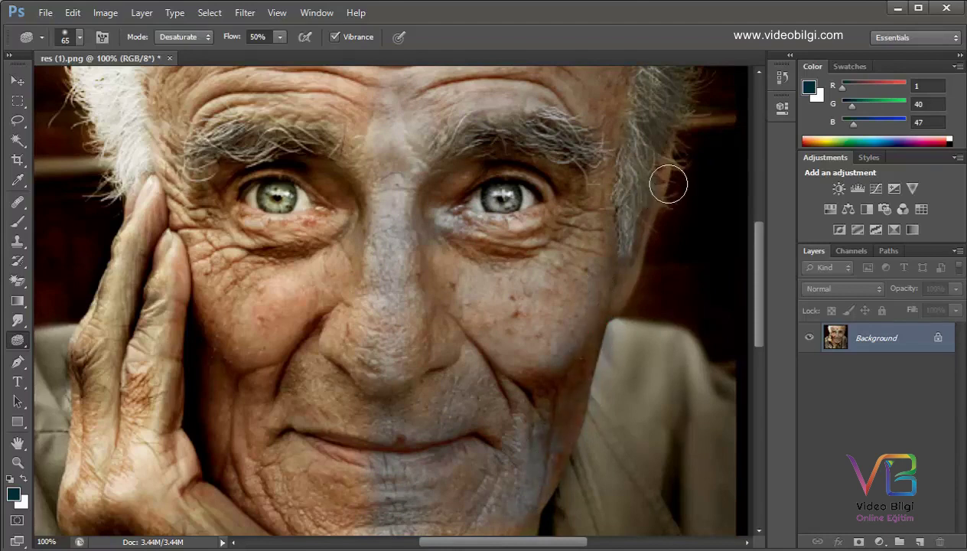
{"action": "left_click_drag", "start_coordinate": [554, 256], "coordinate": [568, 306]}
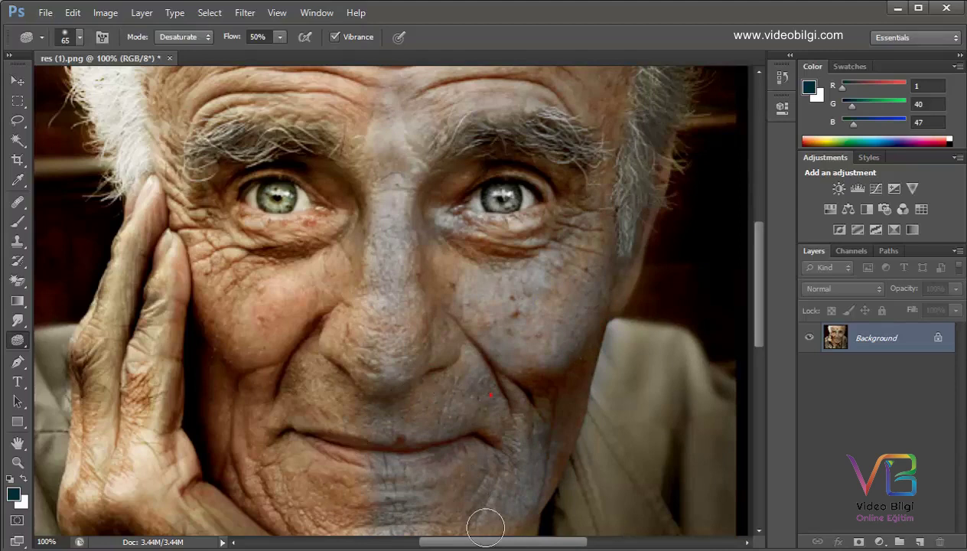
{"action": "left_click", "coordinate": [451, 184]}
{"action": "left_click_drag", "start_coordinate": [534, 57], "coordinate": [375, 69]}
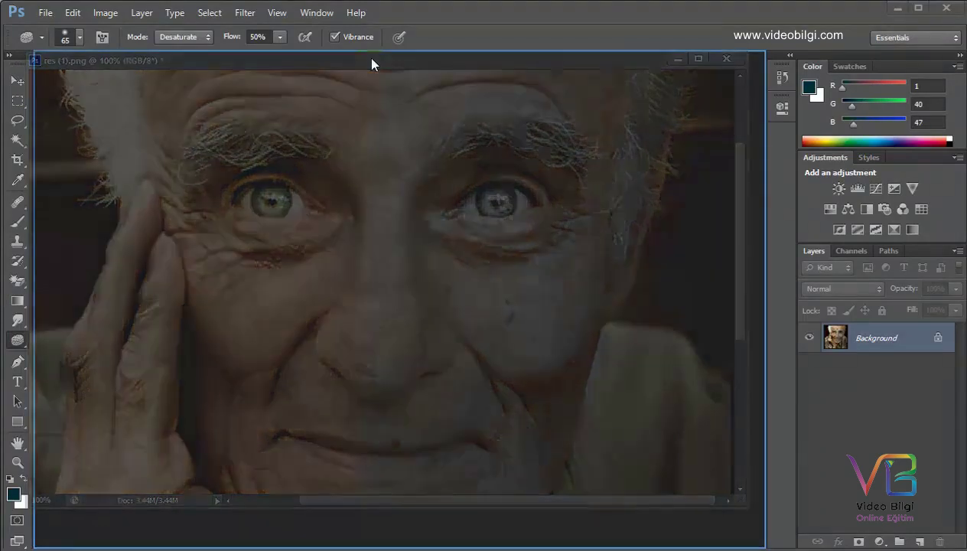
{"action": "left_click_drag", "start_coordinate": [375, 69], "coordinate": [371, 59]}
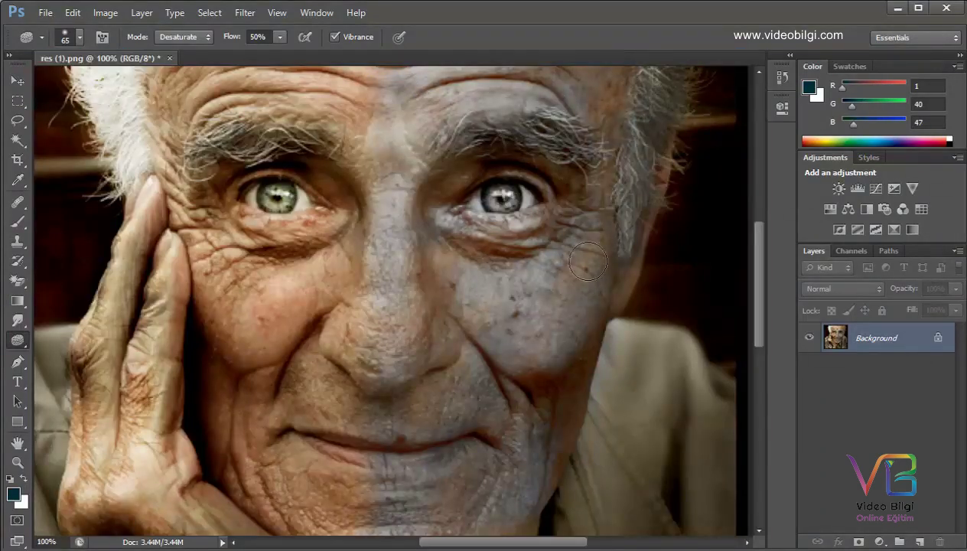
Grey the brow, the cheek below the right eye, and the right chin and jaw further
{"action": "left_click_drag", "start_coordinate": [397, 108], "coordinate": [374, 125]}
{"action": "left_click_drag", "start_coordinate": [401, 279], "coordinate": [479, 284]}
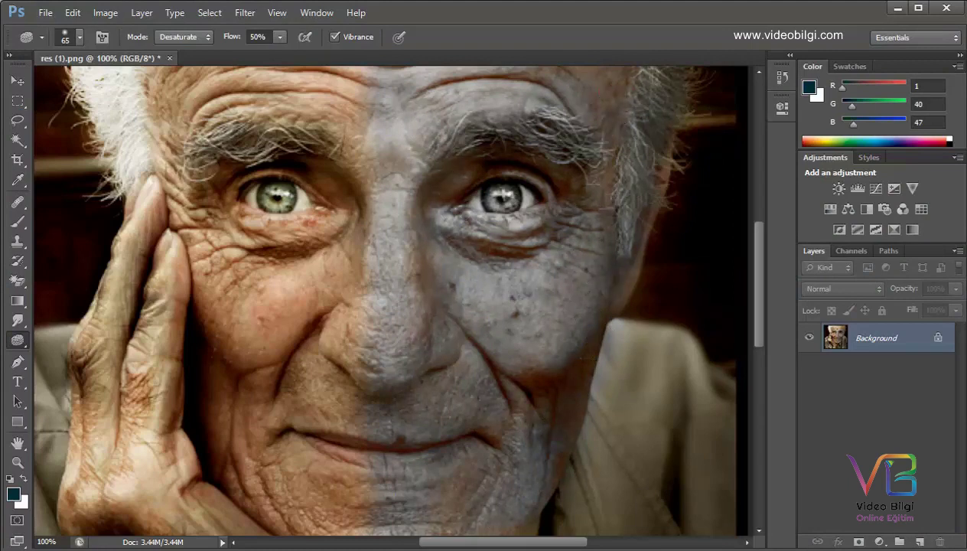
{"action": "left_click_drag", "start_coordinate": [546, 389], "coordinate": [492, 474]}
{"action": "left_click_drag", "start_coordinate": [501, 296], "coordinate": [464, 307]}
{"action": "left_click", "coordinate": [184, 38]}
Set the Sponge to Saturate and warm the left forehead, cheek and fingers orange
{"action": "left_click", "coordinate": [182, 60]}
{"action": "mouse_move", "coordinate": [94, 76]}
{"action": "left_mouse_down"}
{"action": "mouse_move", "coordinate": [357, 131]}
{"action": "mouse_move", "coordinate": [362, 260]}
{"action": "left_mouse_up"}
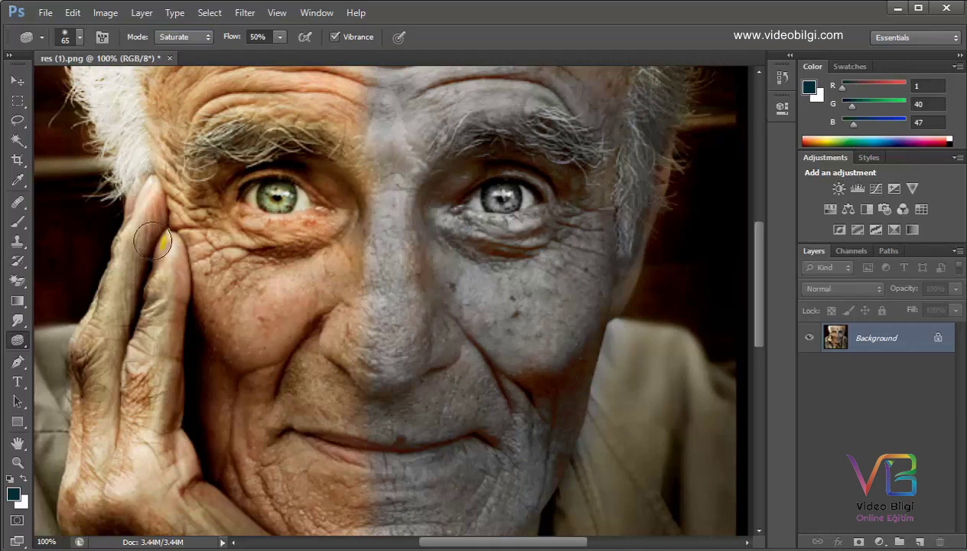
{"action": "mouse_move", "coordinate": [363, 260]}
{"action": "left_mouse_down"}
{"action": "mouse_move", "coordinate": [335, 412]}
{"action": "mouse_move", "coordinate": [285, 520]}
{"action": "left_mouse_up"}
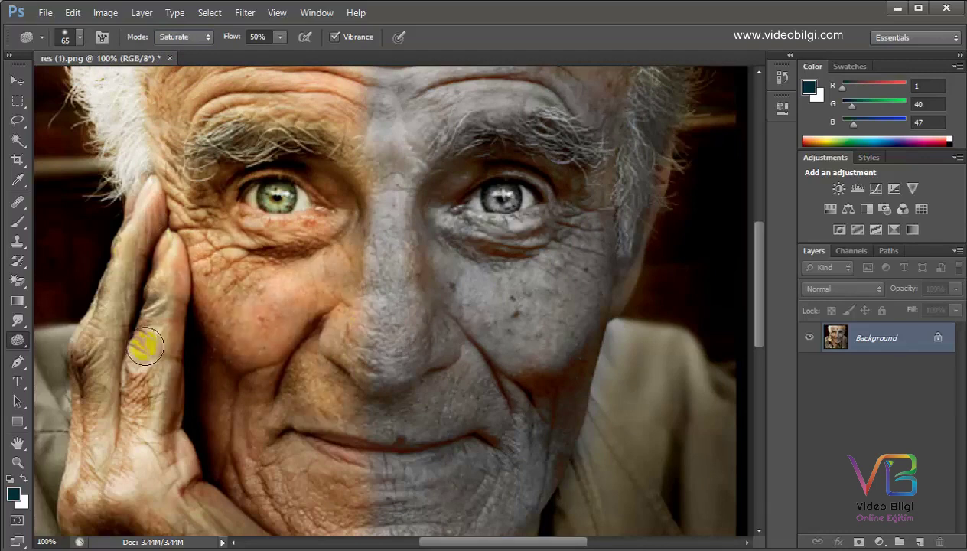
{"action": "left_click_drag", "start_coordinate": [88, 448], "coordinate": [159, 197]}
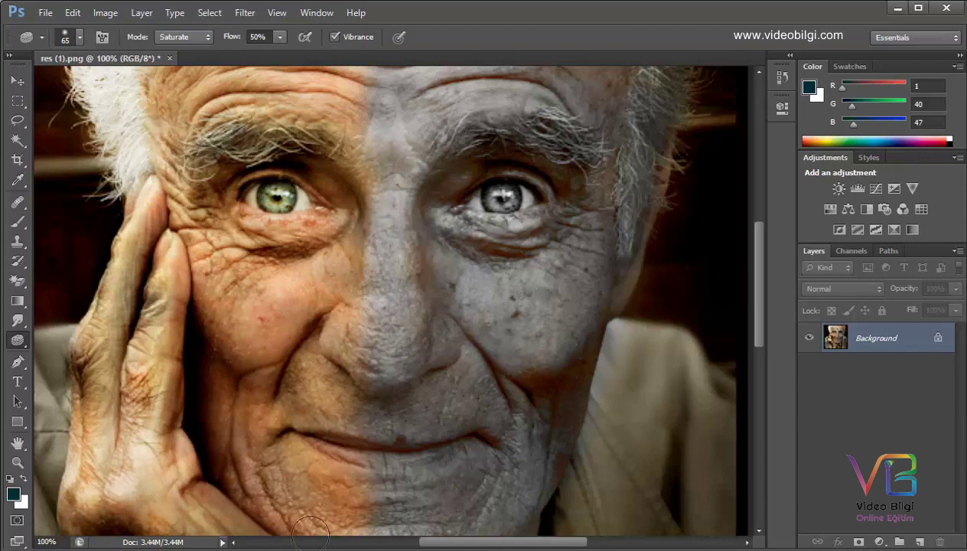
{"action": "left_click_drag", "start_coordinate": [82, 442], "coordinate": [76, 527]}
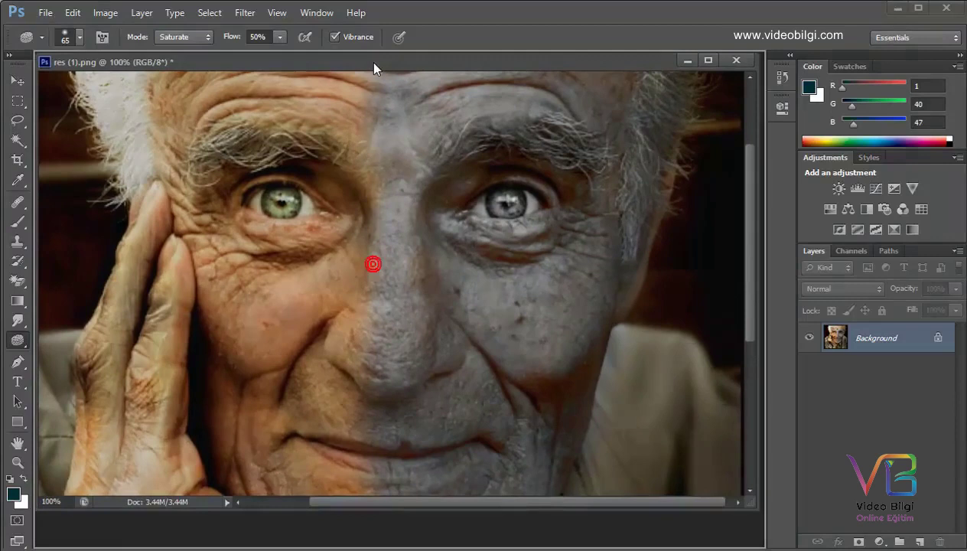
Saturate the forehead along the centre line, undoing one stray spot, and boost the fingers more
{"action": "left_click", "coordinate": [375, 101]}
{"action": "key", "text": "ctrl+z"}
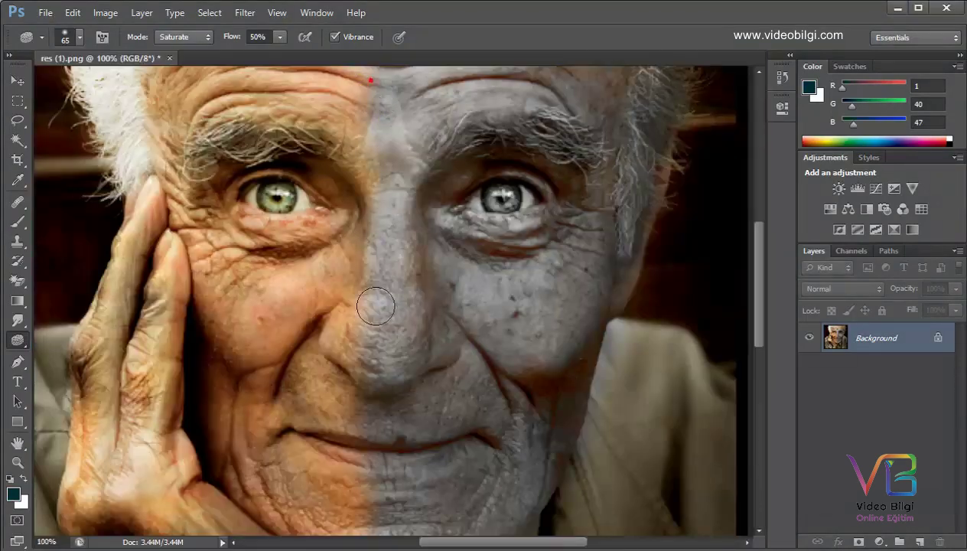
{"action": "left_click", "coordinate": [359, 87]}
{"action": "left_click_drag", "start_coordinate": [375, 62], "coordinate": [373, 68]}
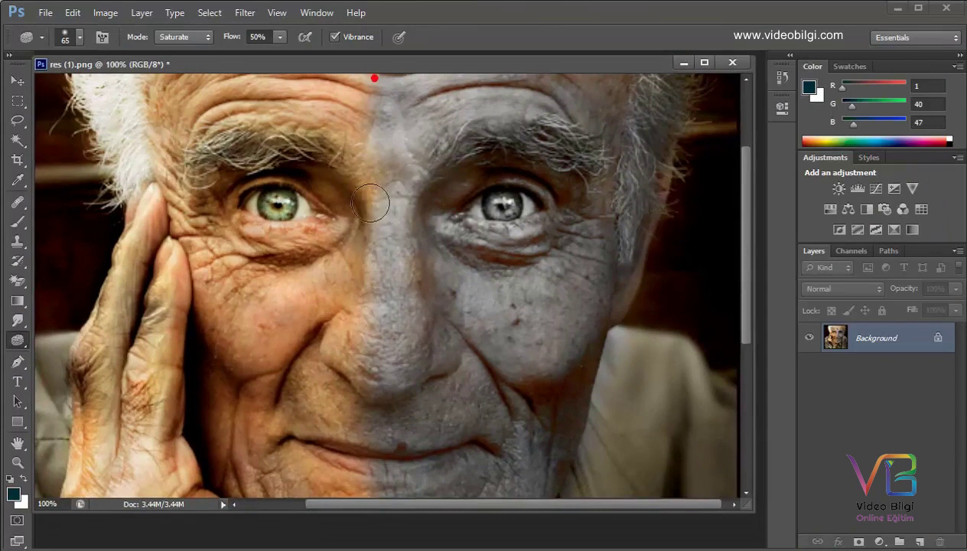
{"action": "left_click_drag", "start_coordinate": [367, 97], "coordinate": [375, 188]}
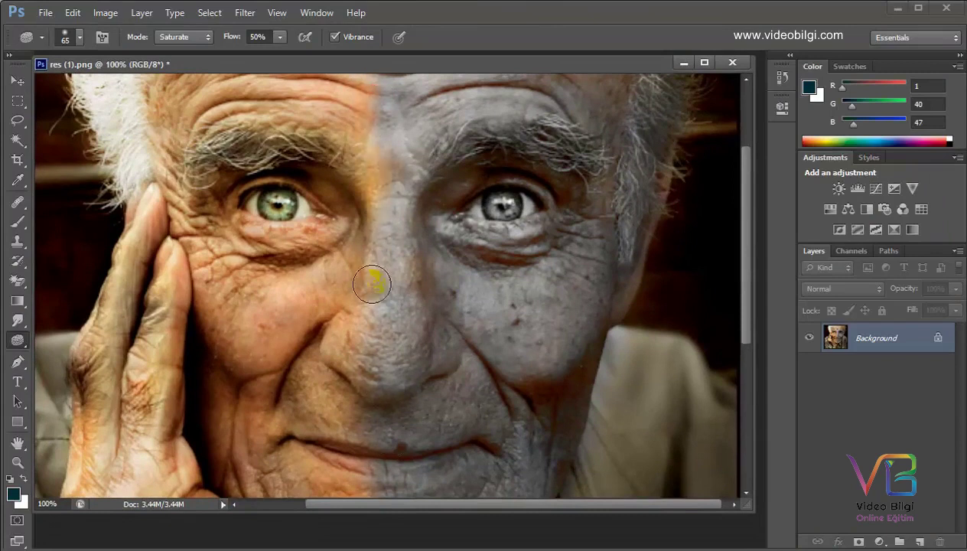
{"action": "mouse_move", "coordinate": [649, 61]}
{"action": "left_mouse_down"}
{"action": "mouse_move", "coordinate": [656, 50]}
{"action": "mouse_move", "coordinate": [645, 55]}
{"action": "left_mouse_up"}
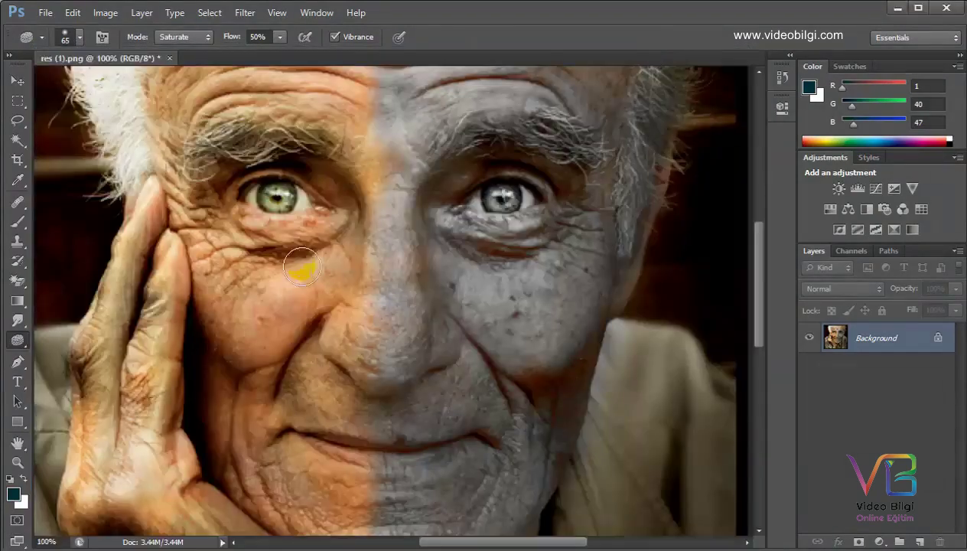
{"action": "left_click", "coordinate": [100, 89]}
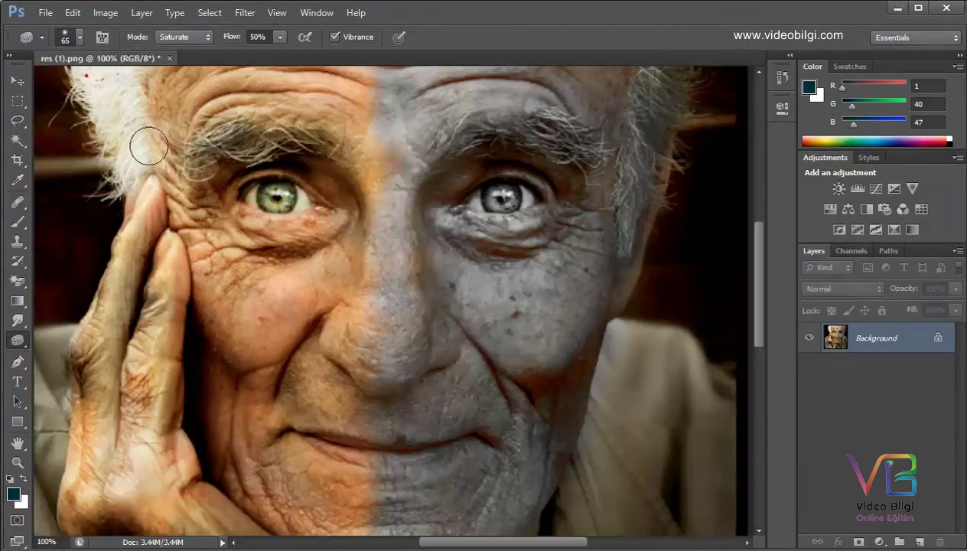
{"action": "mouse_move", "coordinate": [151, 258]}
{"action": "left_mouse_down"}
{"action": "mouse_move", "coordinate": [95, 276]}
{"action": "mouse_move", "coordinate": [98, 338]}
{"action": "mouse_move", "coordinate": [83, 413]}
{"action": "mouse_move", "coordinate": [158, 277]}
{"action": "mouse_move", "coordinate": [159, 373]}
{"action": "mouse_move", "coordinate": [122, 360]}
{"action": "mouse_move", "coordinate": [77, 479]}
{"action": "mouse_move", "coordinate": [148, 280]}
{"action": "mouse_move", "coordinate": [121, 304]}
{"action": "mouse_move", "coordinate": [111, 348]}
{"action": "mouse_move", "coordinate": [159, 398]}
{"action": "mouse_move", "coordinate": [154, 320]}
{"action": "mouse_move", "coordinate": [133, 447]}
{"action": "mouse_move", "coordinate": [153, 400]}
{"action": "left_mouse_up"}
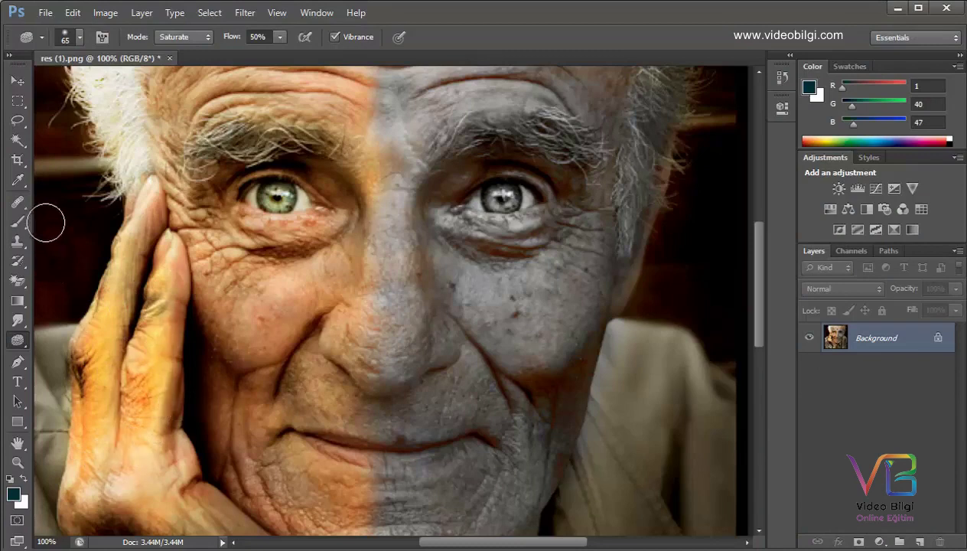
{"action": "left_click", "coordinate": [18, 261]}
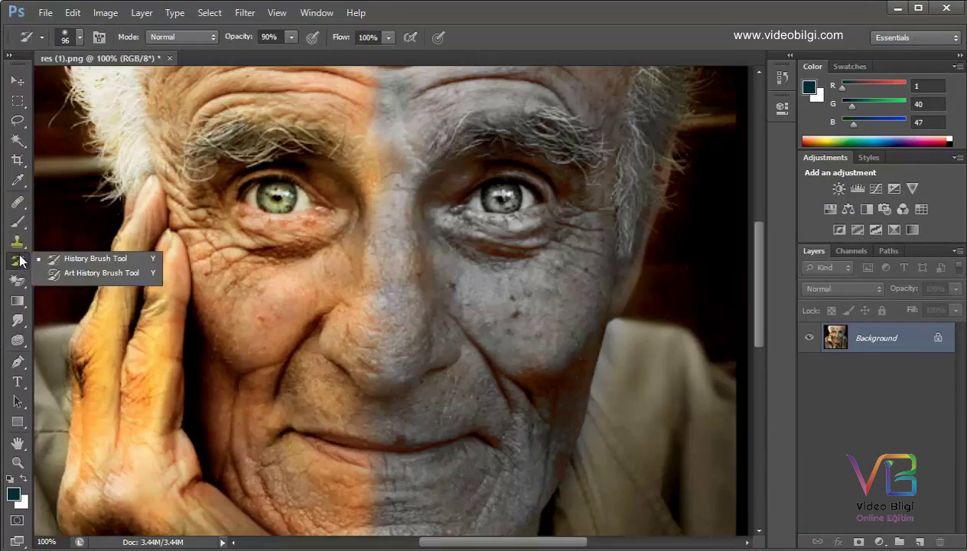
Paint the orange fingers back toward a natural tone with the History Brush
{"action": "left_click", "coordinate": [107, 260]}
{"action": "mouse_move", "coordinate": [104, 303]}
{"action": "left_mouse_down"}
{"action": "mouse_move", "coordinate": [153, 429]}
{"action": "mouse_move", "coordinate": [114, 306]}
{"action": "mouse_move", "coordinate": [77, 493]}
{"action": "mouse_move", "coordinate": [72, 417]}
{"action": "mouse_move", "coordinate": [72, 472]}
{"action": "left_mouse_up"}
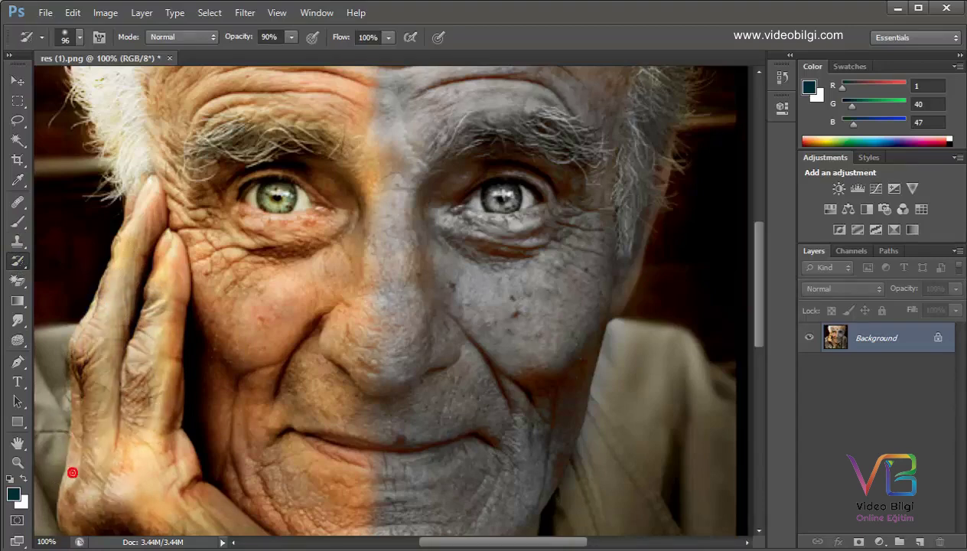